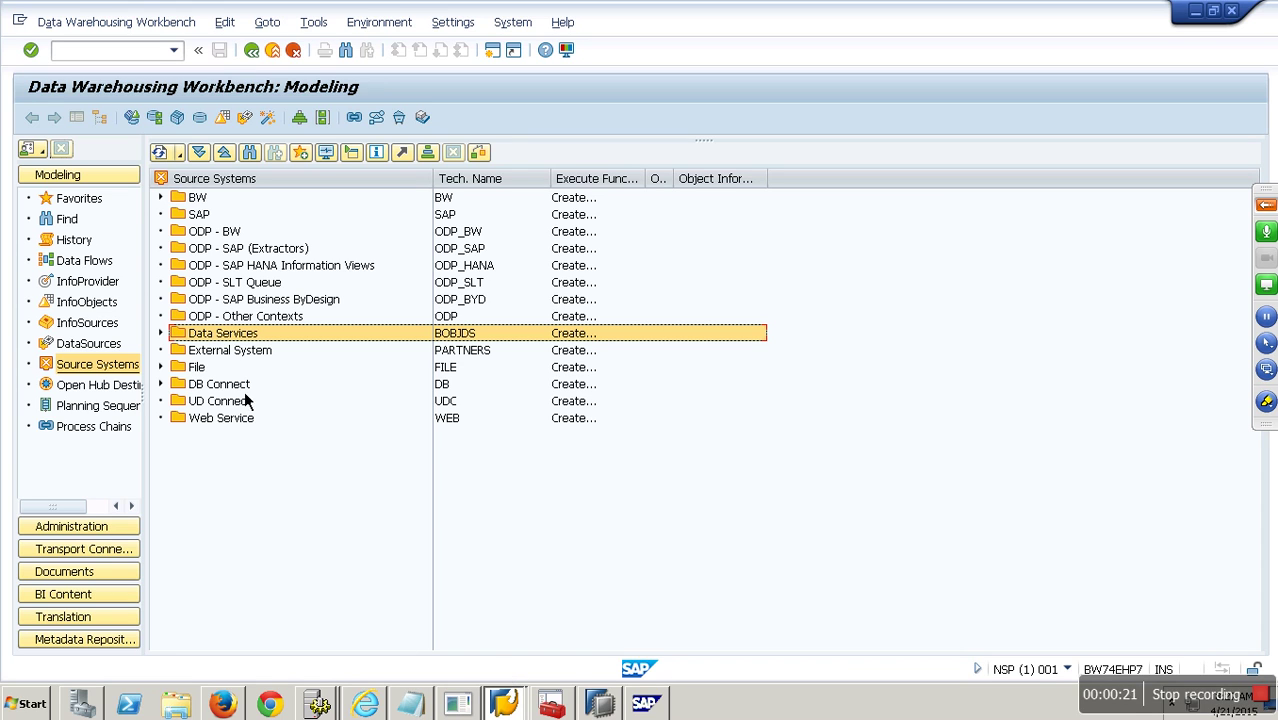
Create a Database System source system ZXDVDF with source system name 'gfhjk'.
right_click(230, 187)
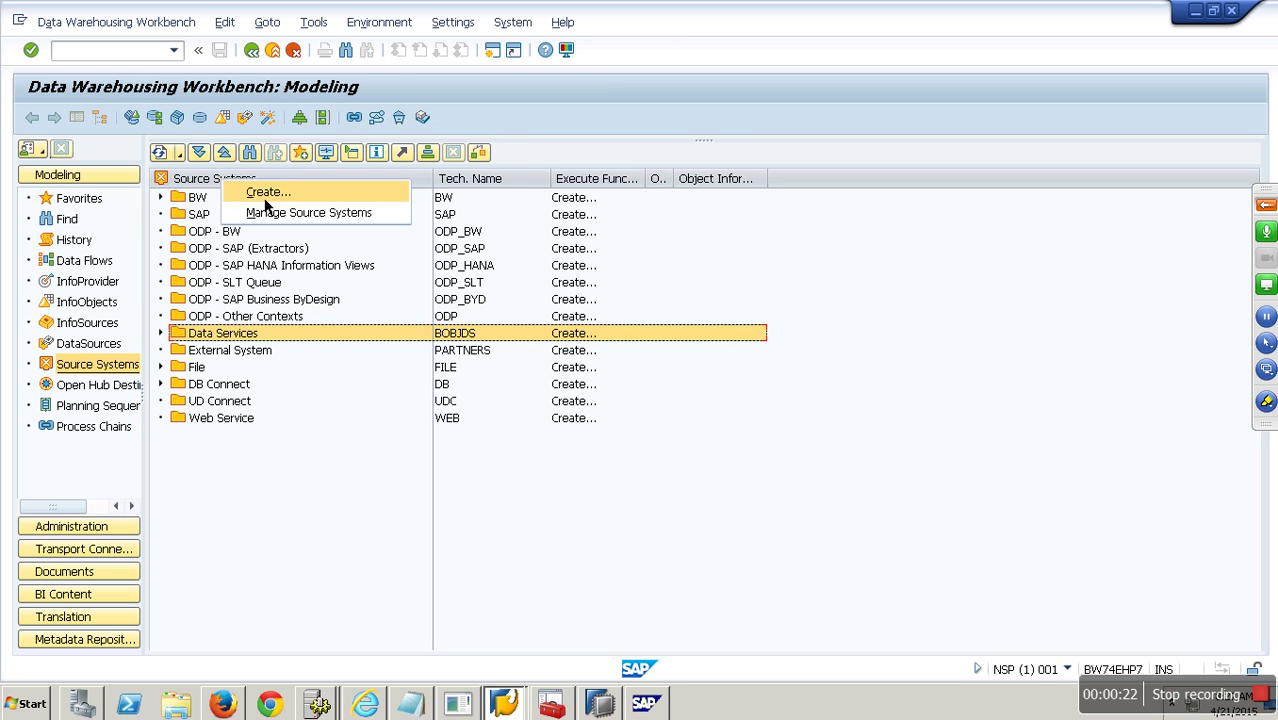
left_click(266, 198)
left_click(228, 372)
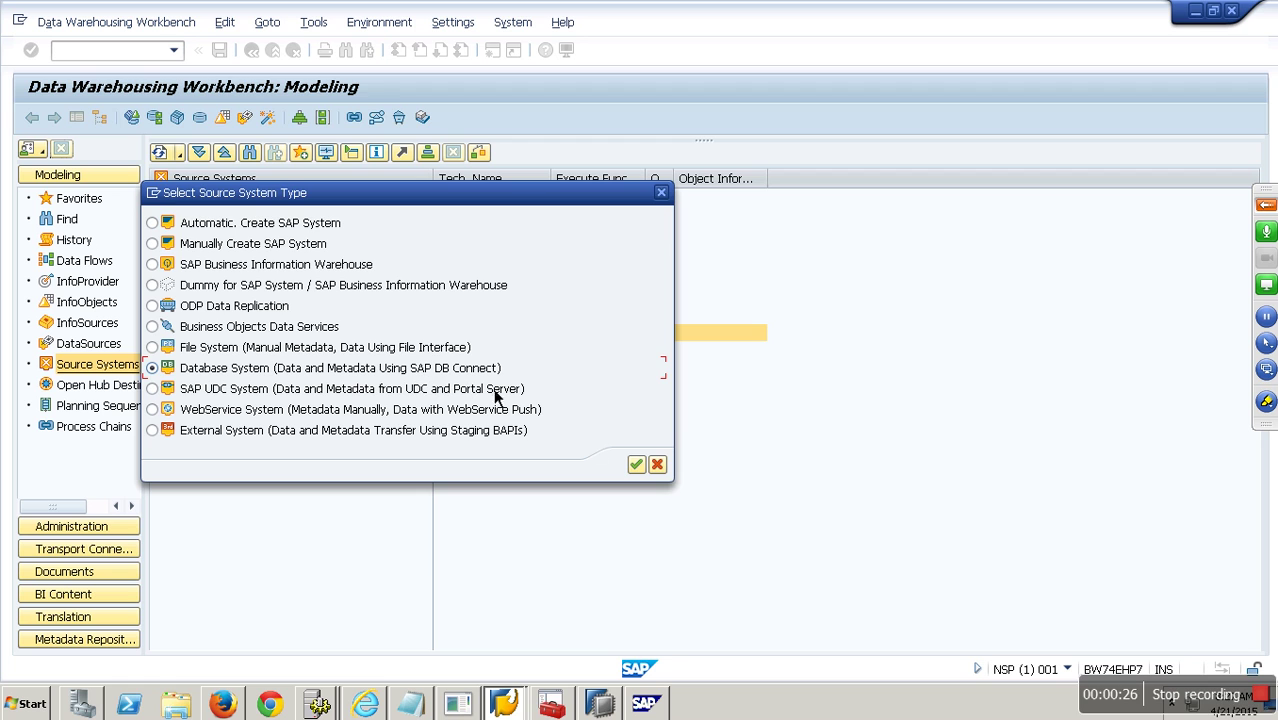
left_click(636, 464)
type("zxdvdf")
left_click(351, 247)
type("gfhjk")
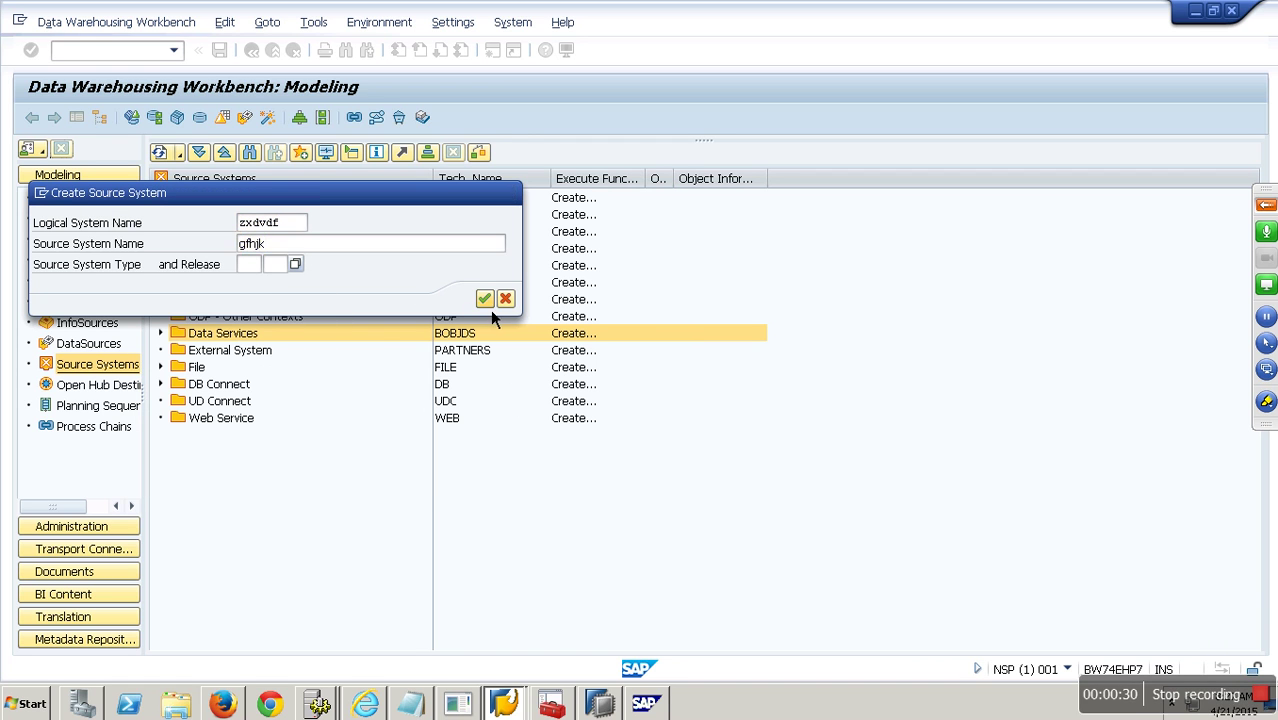
left_click(485, 300)
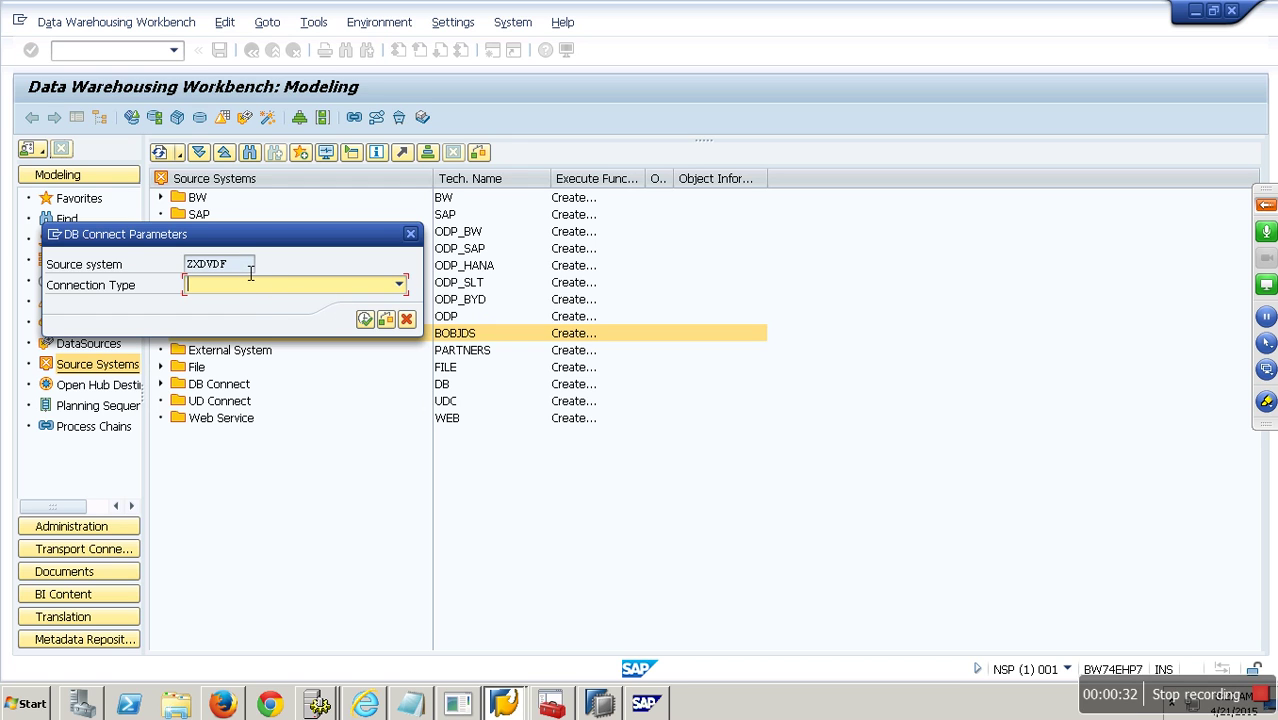
Set the connection type to Source System = DB Connection and open the connection details for editing.
left_click(399, 285)
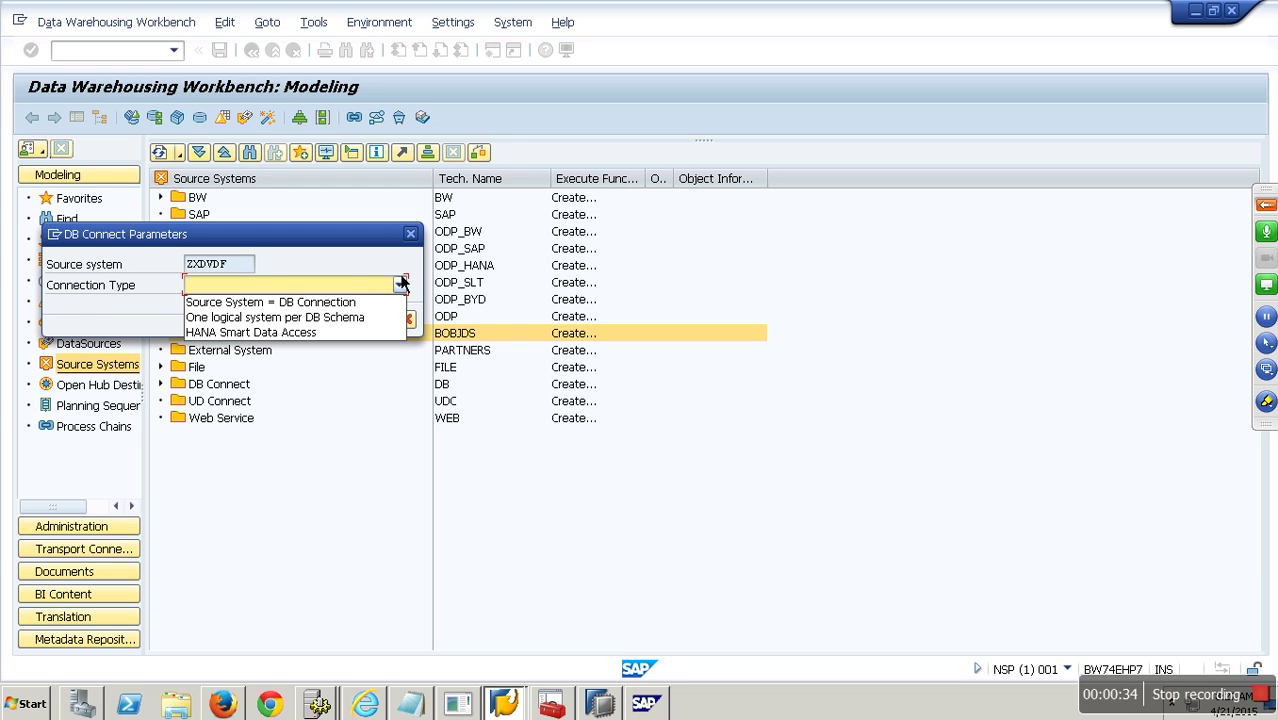
left_click(338, 303)
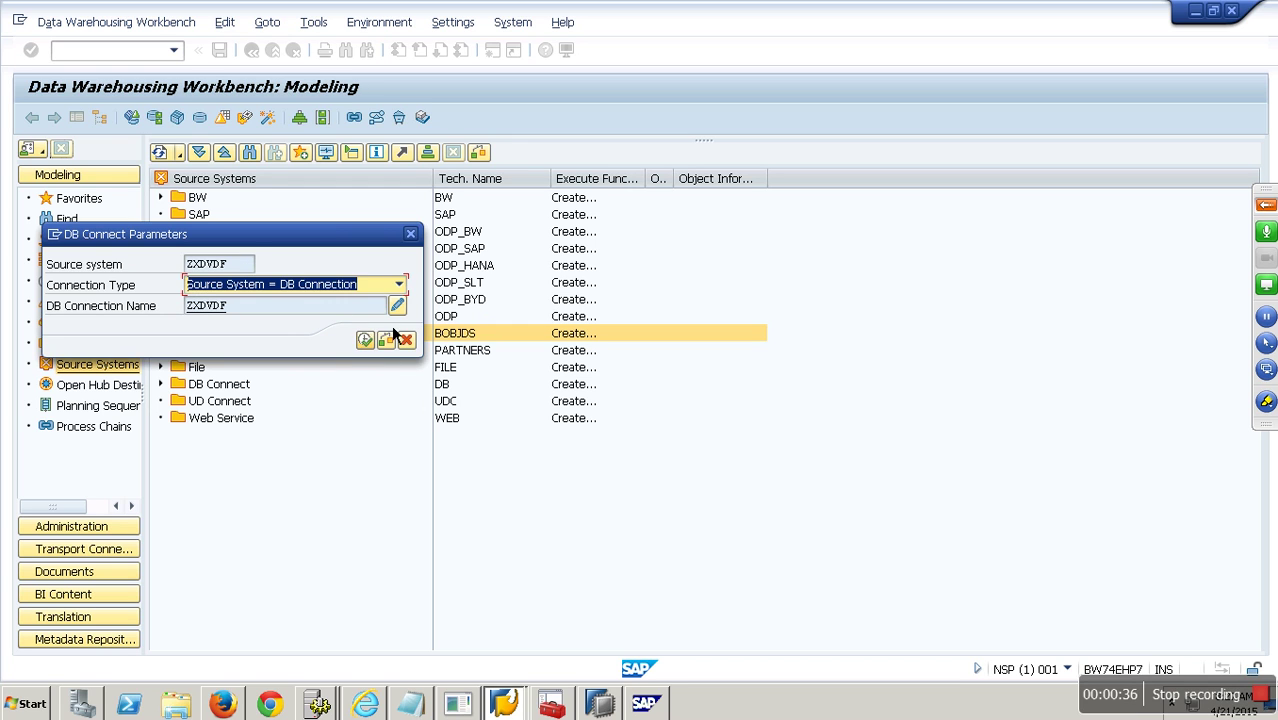
left_click(398, 308)
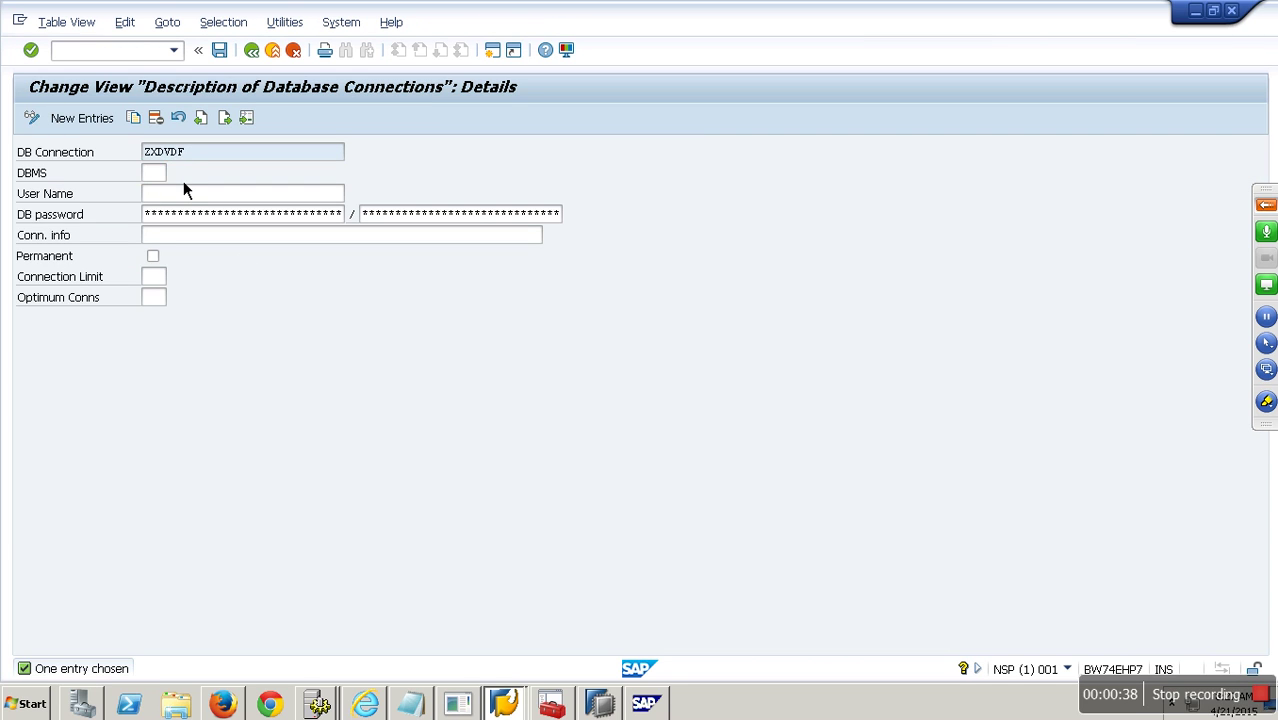
left_click(172, 172)
left_click(45, 338)
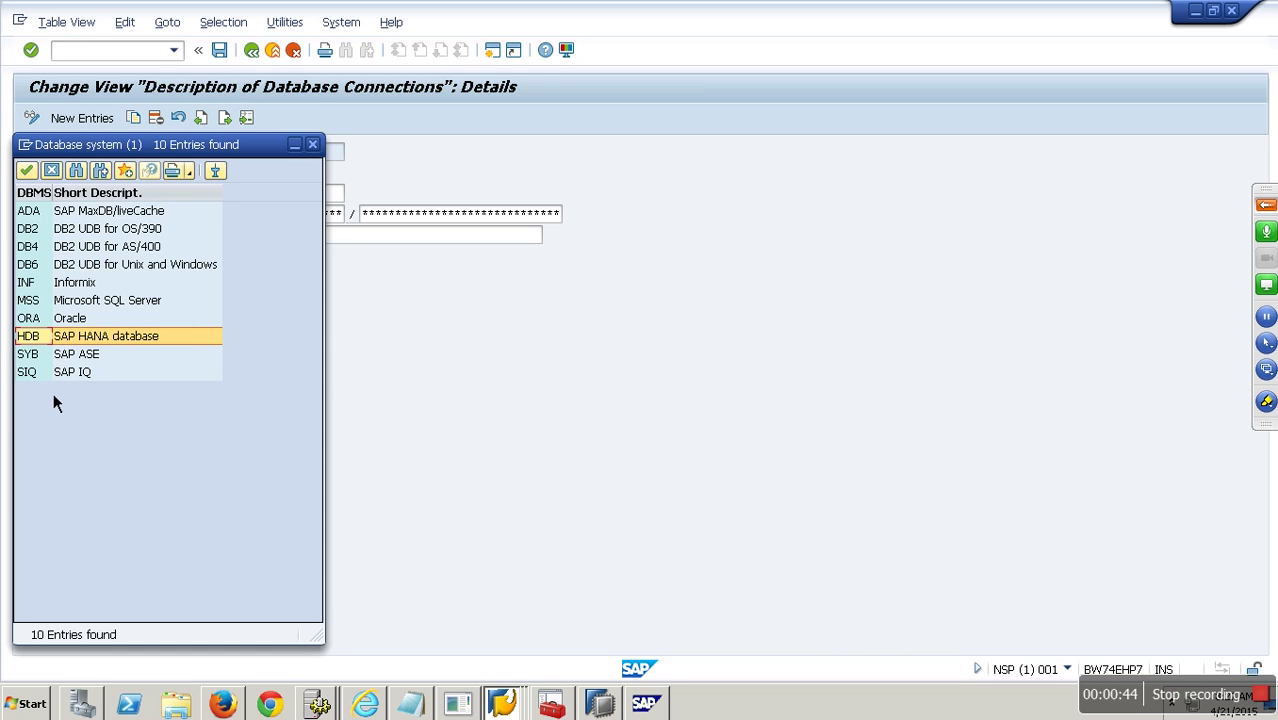
left_click(38, 376)
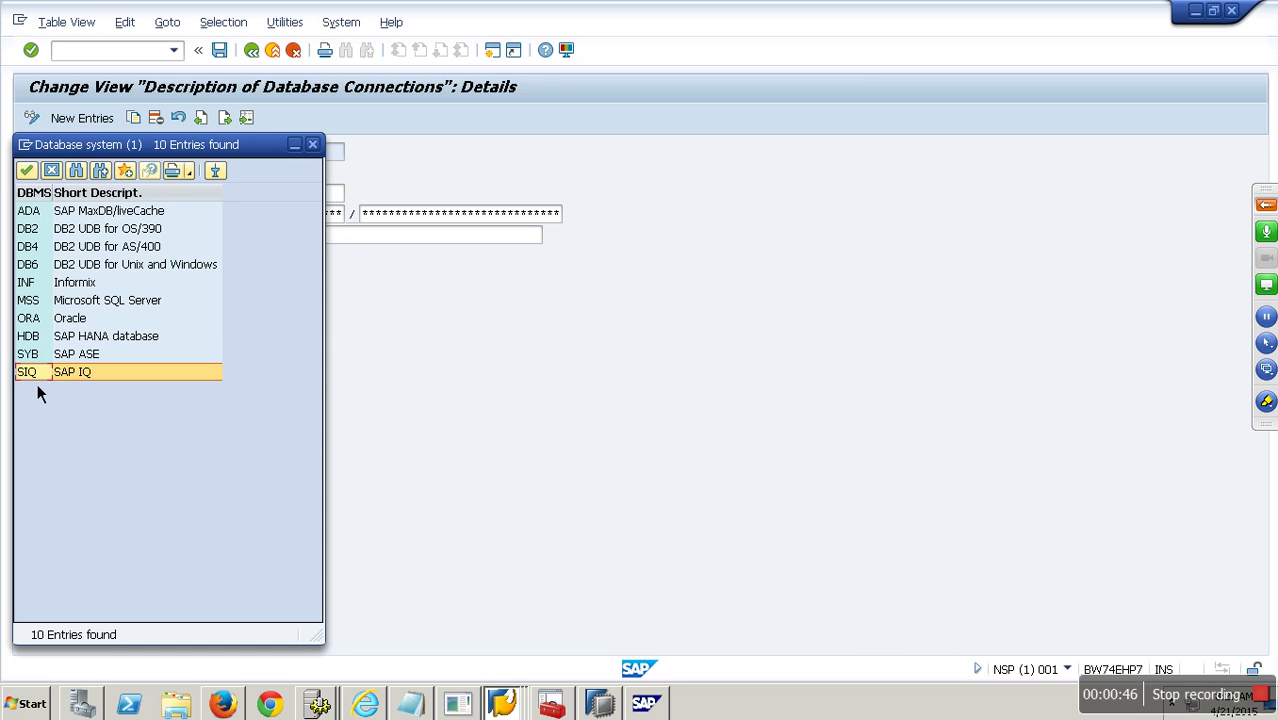
left_click(46, 345)
left_click(44, 305)
left_click(47, 320)
left_click(36, 286)
left_click(38, 234)
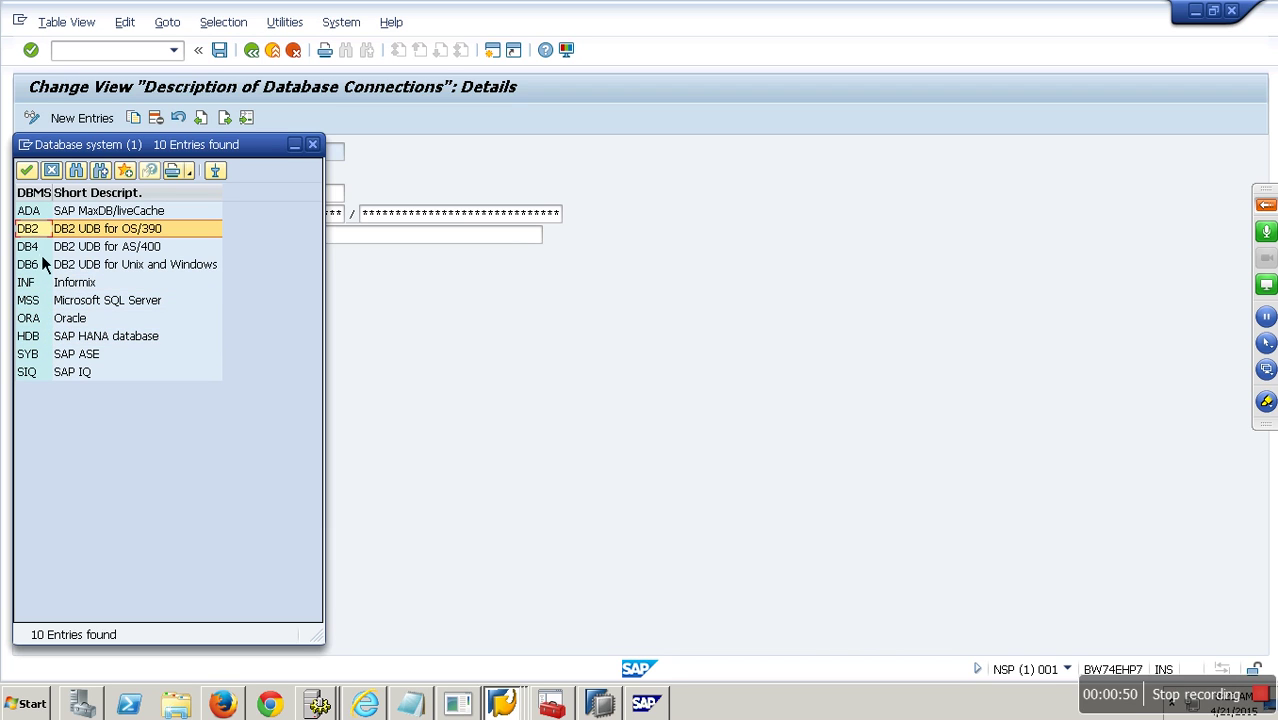
key("Up")
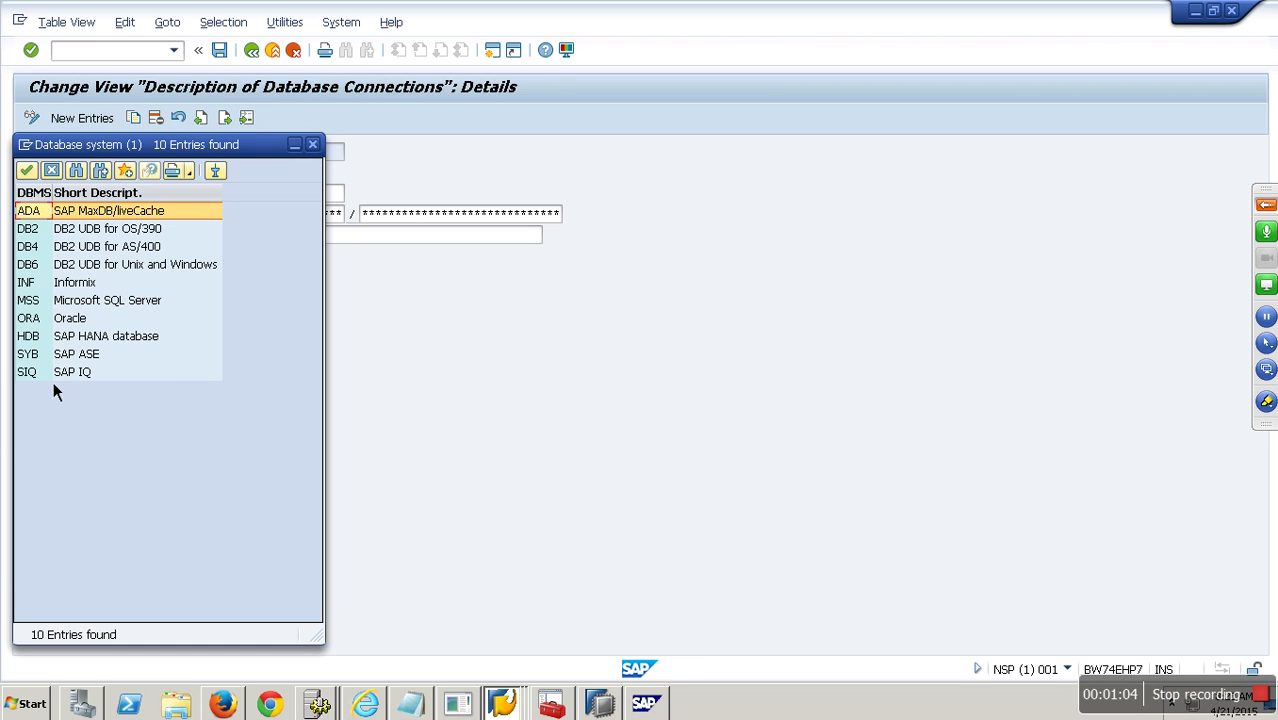
left_click(44, 341)
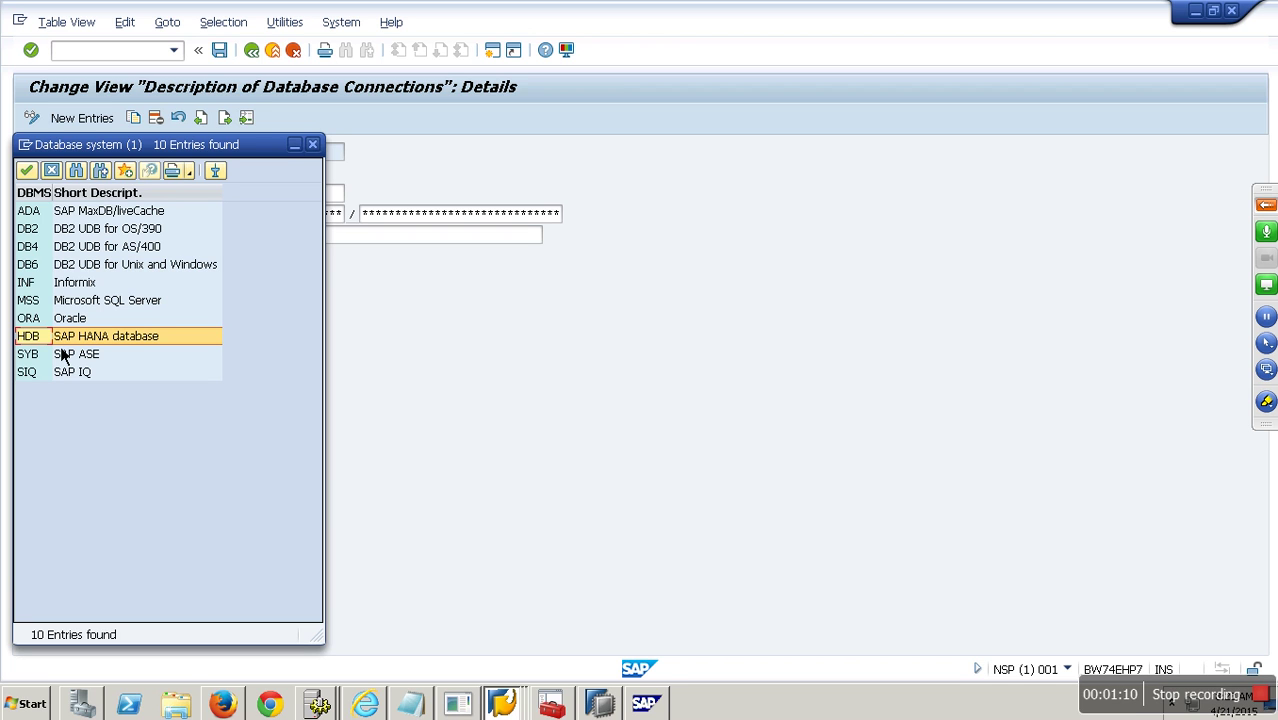
left_click(51, 171)
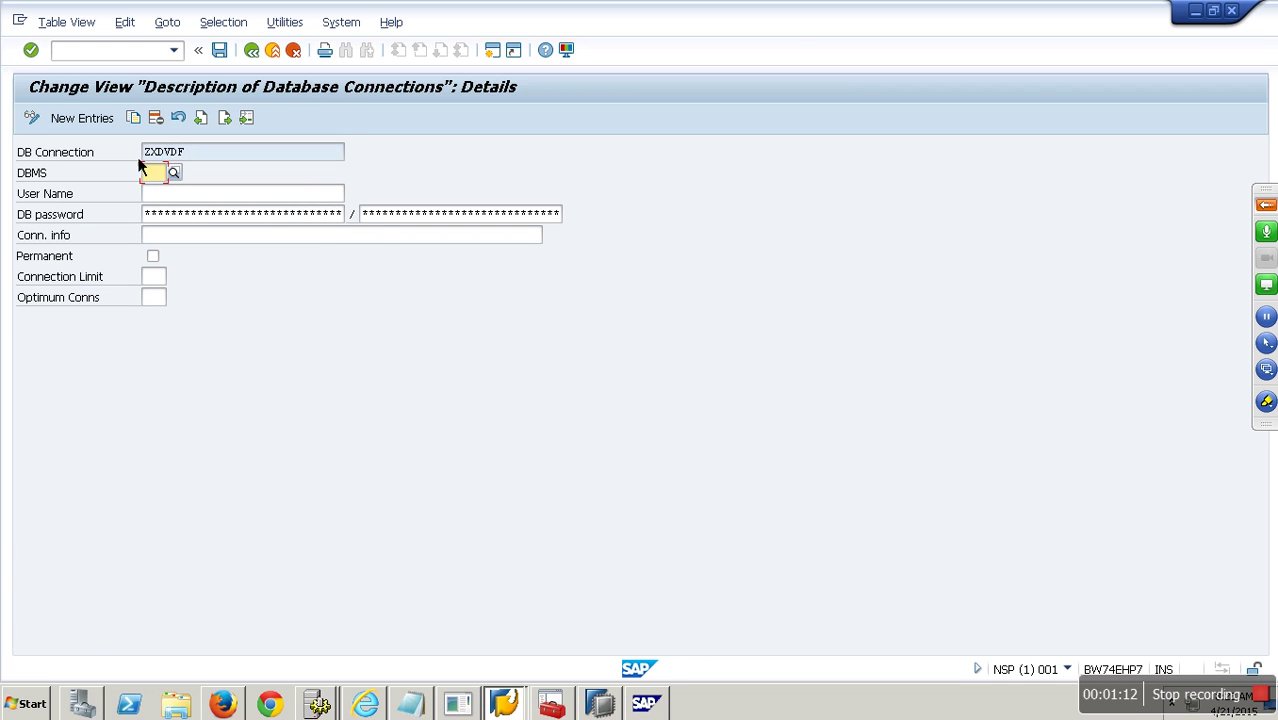
Cancel the ZXDVDF connection setup and confirm in System Status that the database is MSSQL.
left_click(293, 51)
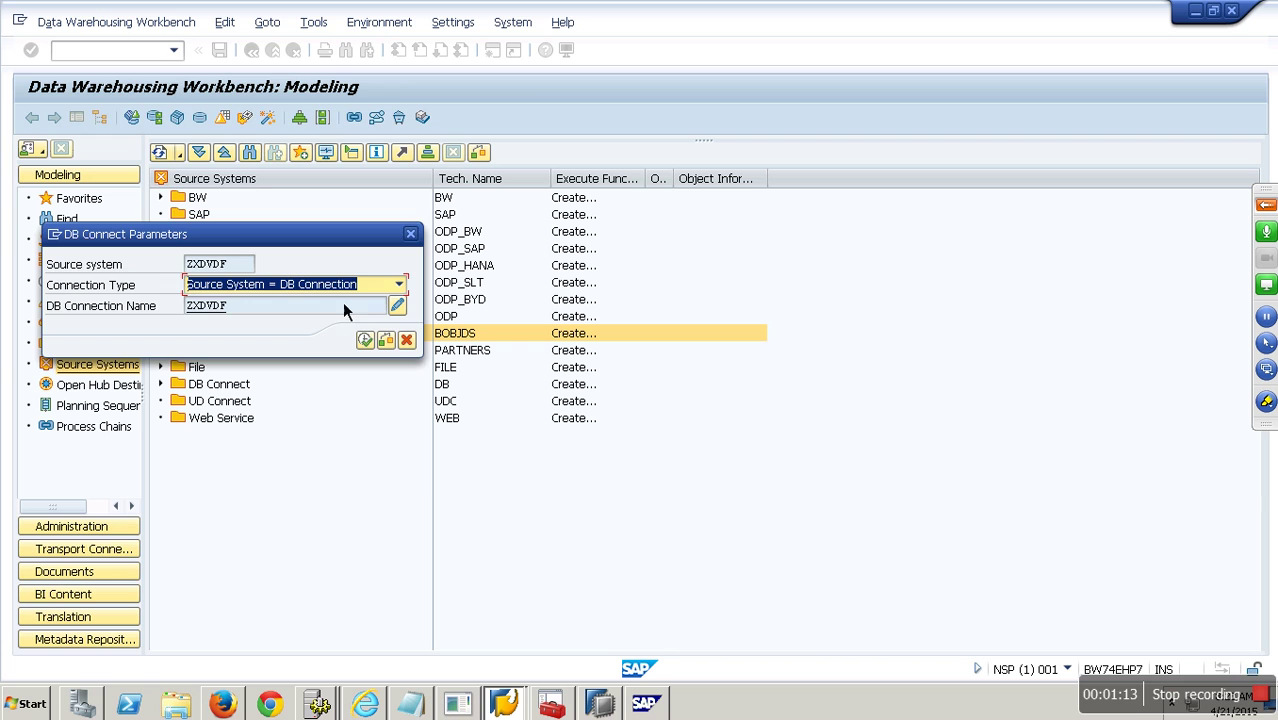
left_click(402, 339)
left_click(512, 22)
left_click(493, 47)
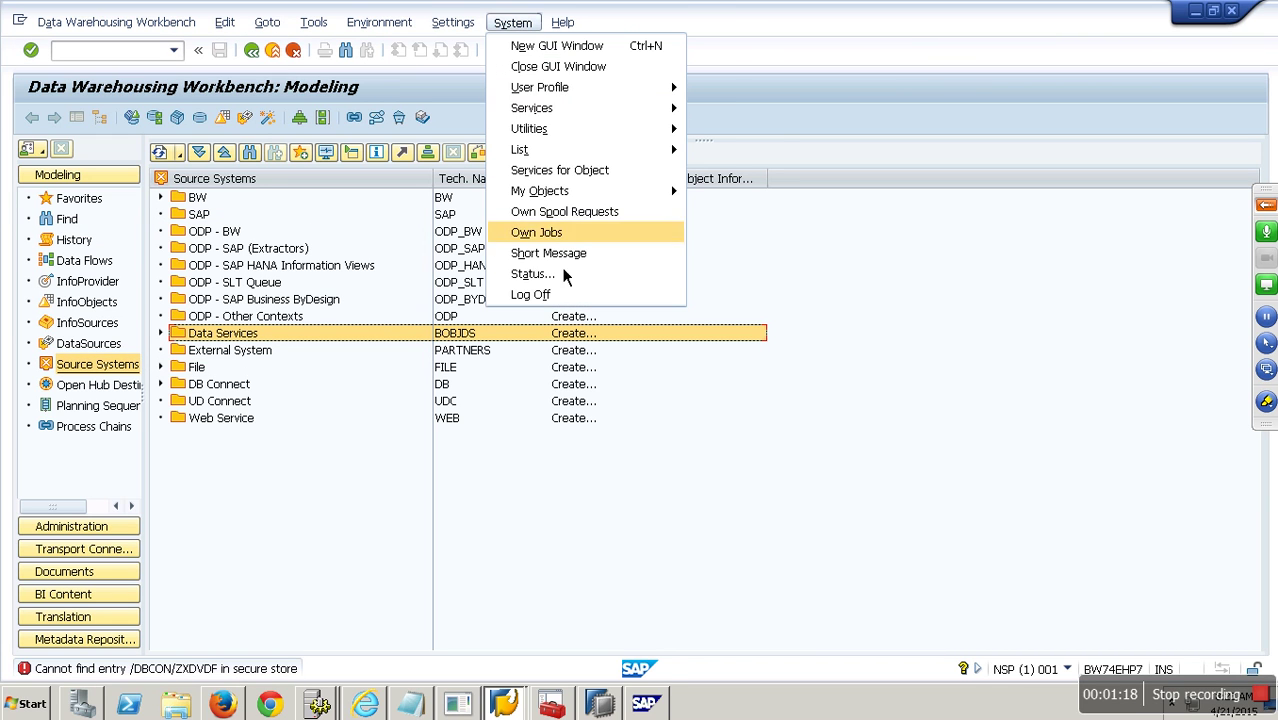
left_click(558, 292)
left_click_drag(459, 514, 332, 516)
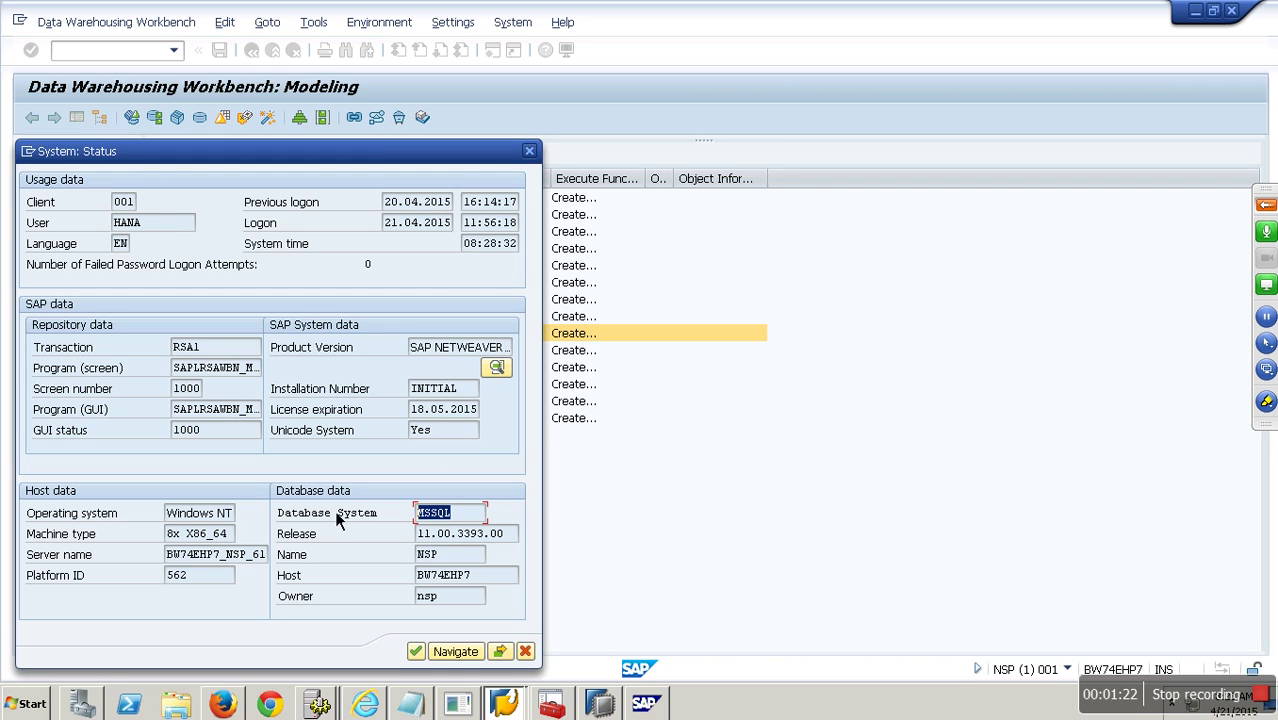
left_click(526, 652)
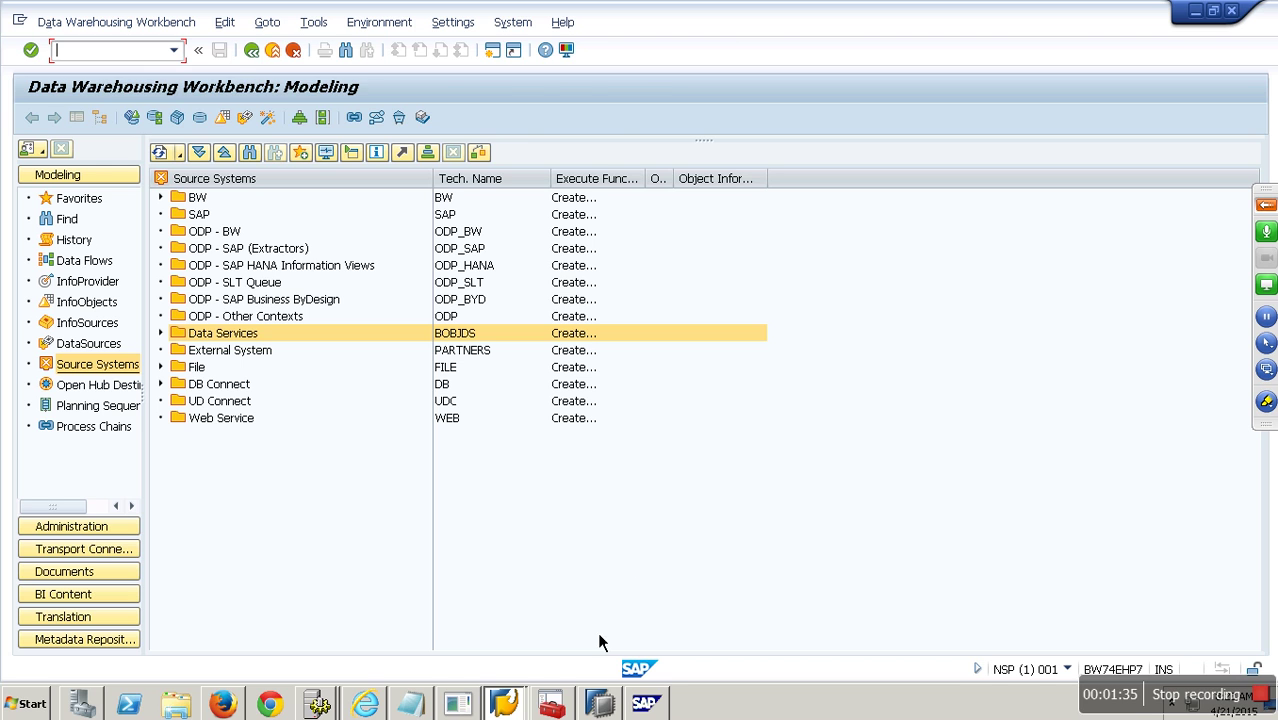
Select the SP9 (SYSTEM) system in SAP HANA Studio, then return to the Workbench.
left_click(599, 702)
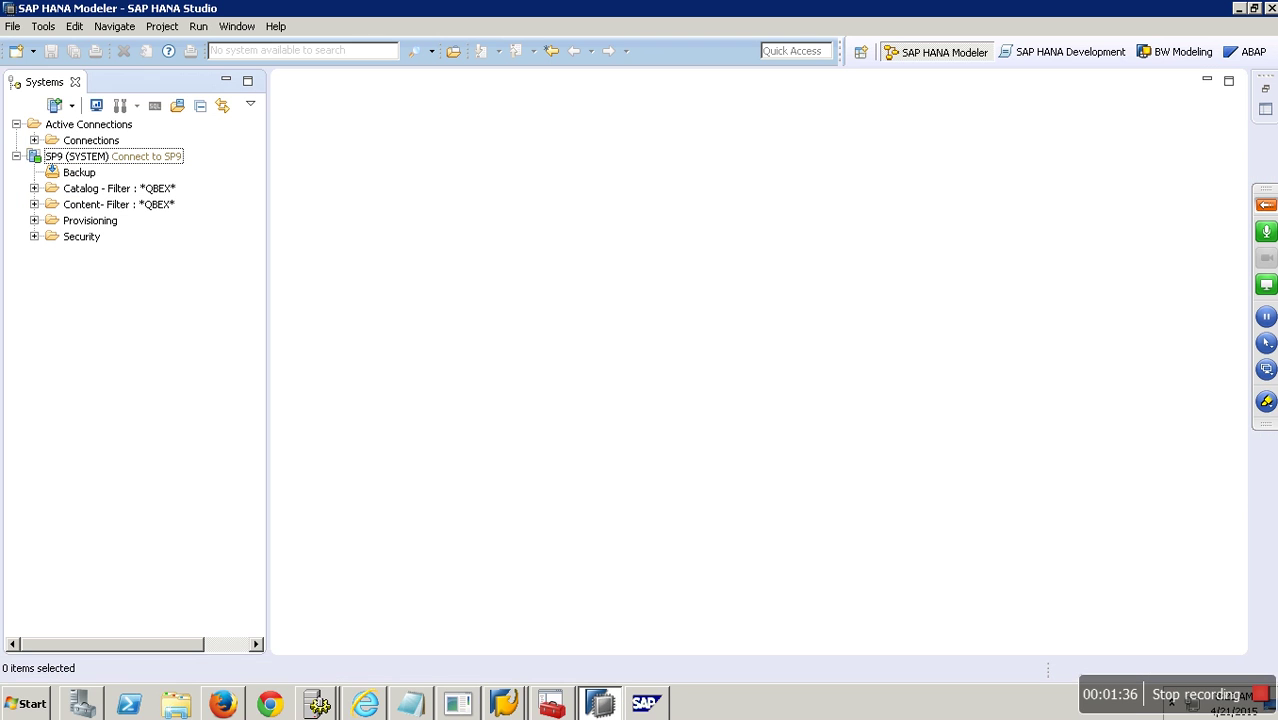
left_click(115, 160)
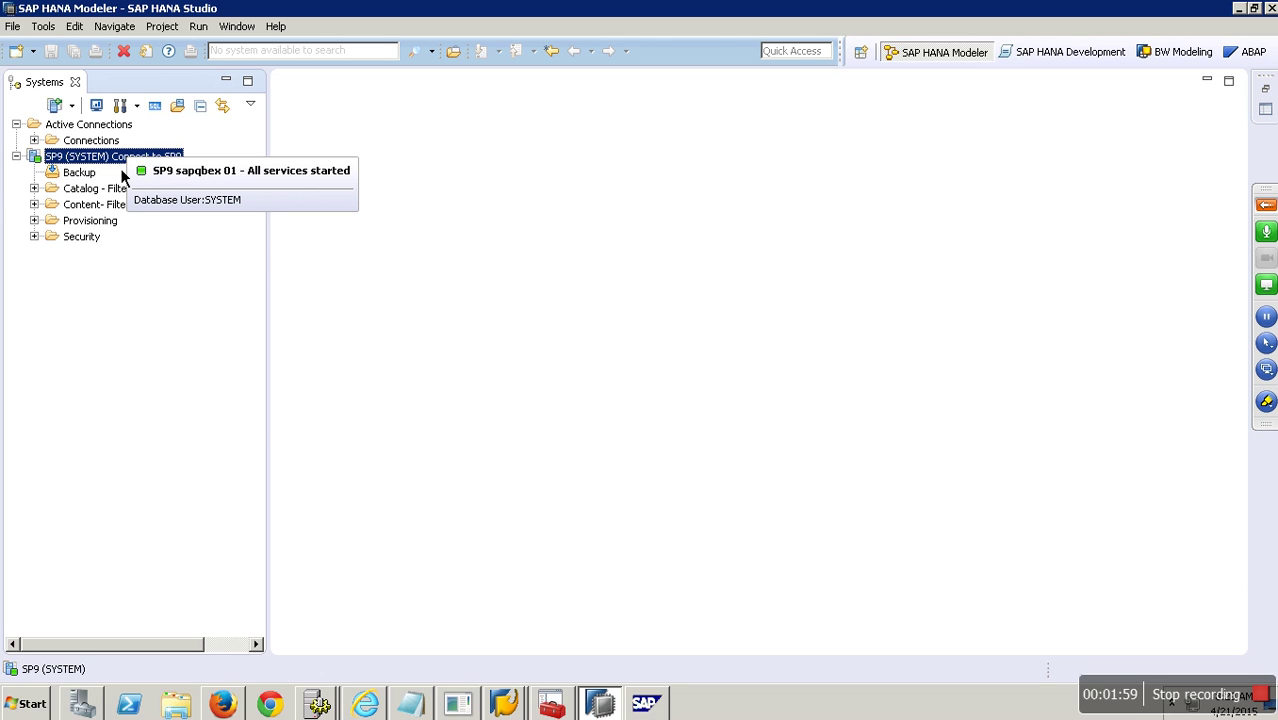
left_click(616, 707)
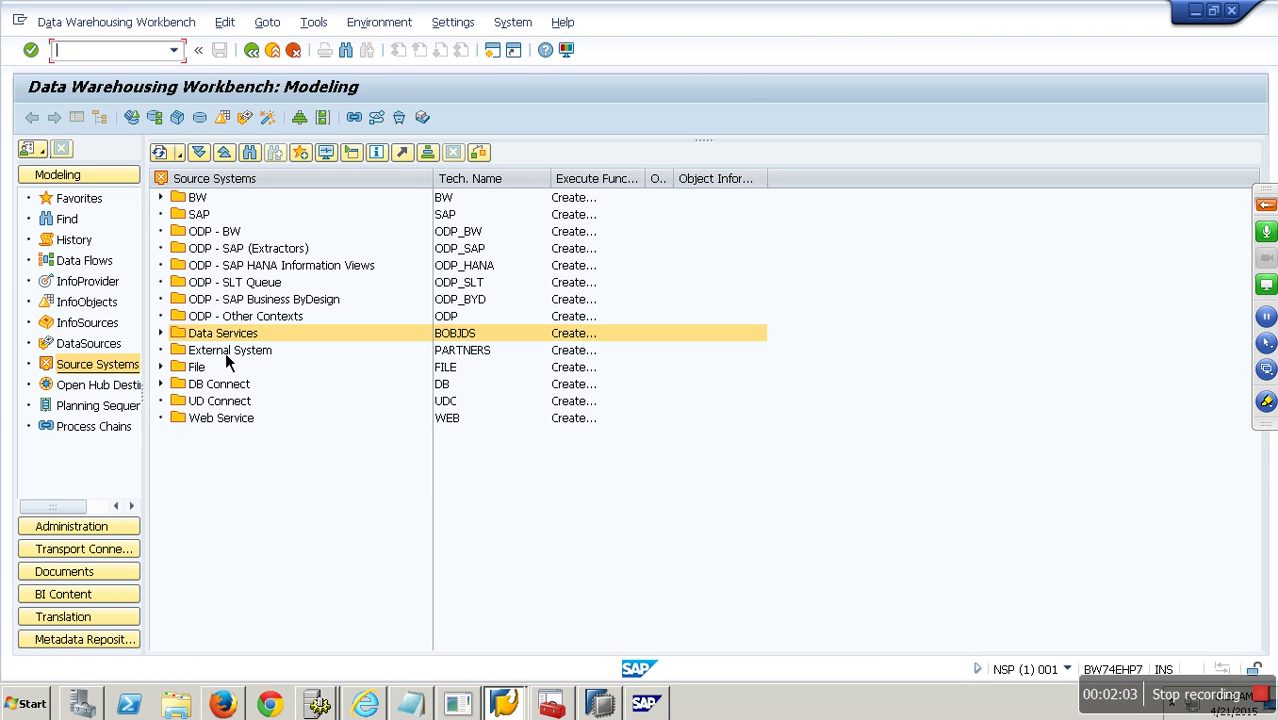
Start creating another source system of type Database System.
right_click(219, 189)
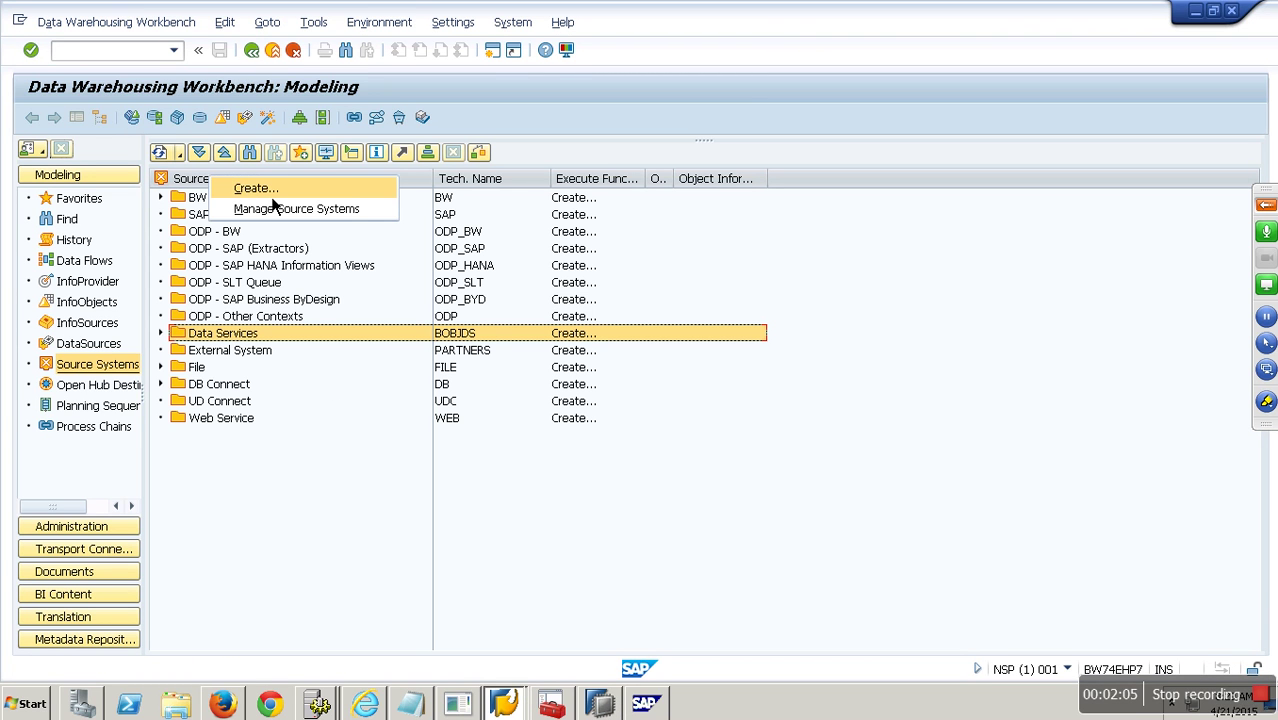
left_click(272, 196)
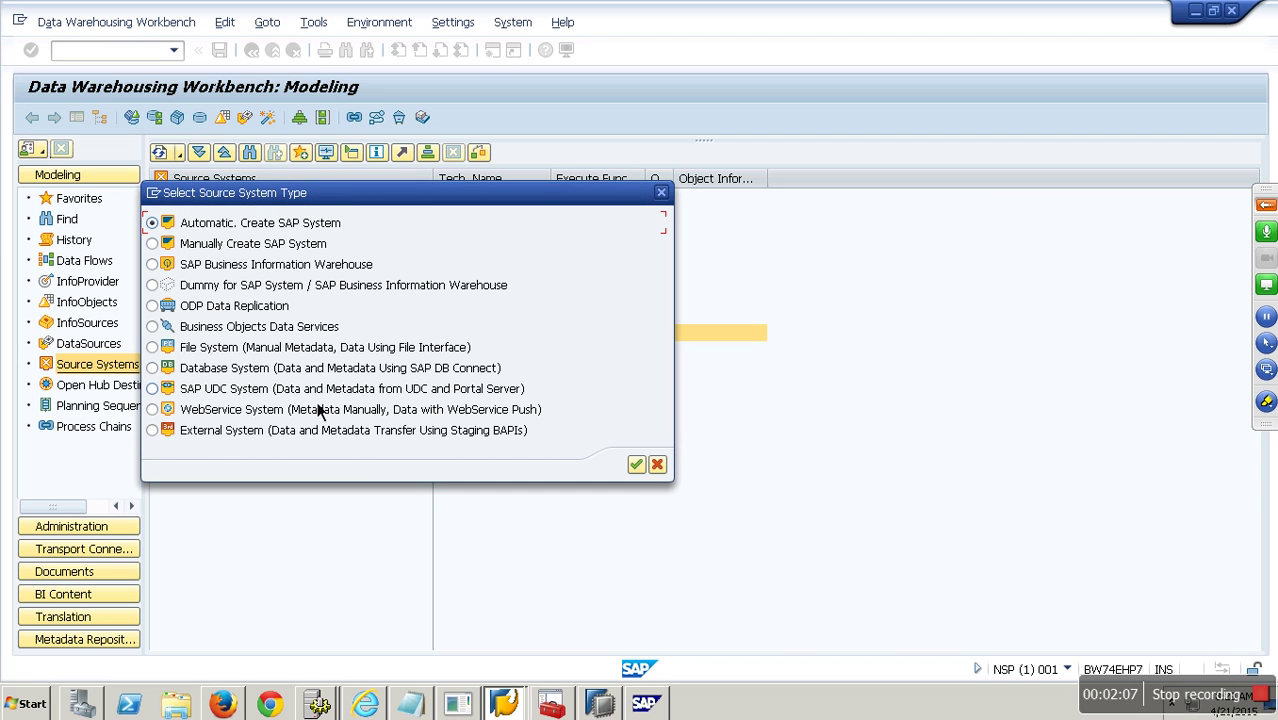
left_click(334, 370)
left_click(637, 465)
Enter source system YNHANA named 'Hana Connection New' and confirm to reach DB Connect Parameters.
type("ymhana")
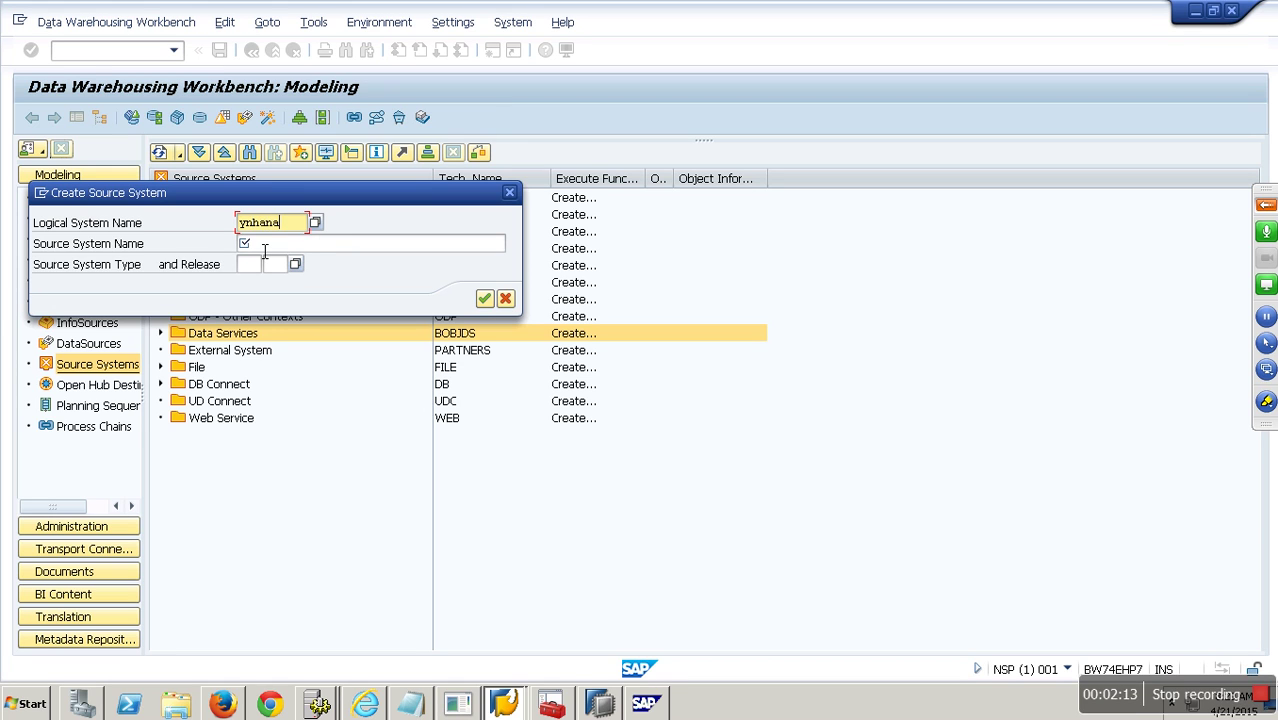
left_click(264, 246)
type("Hana Connectio")
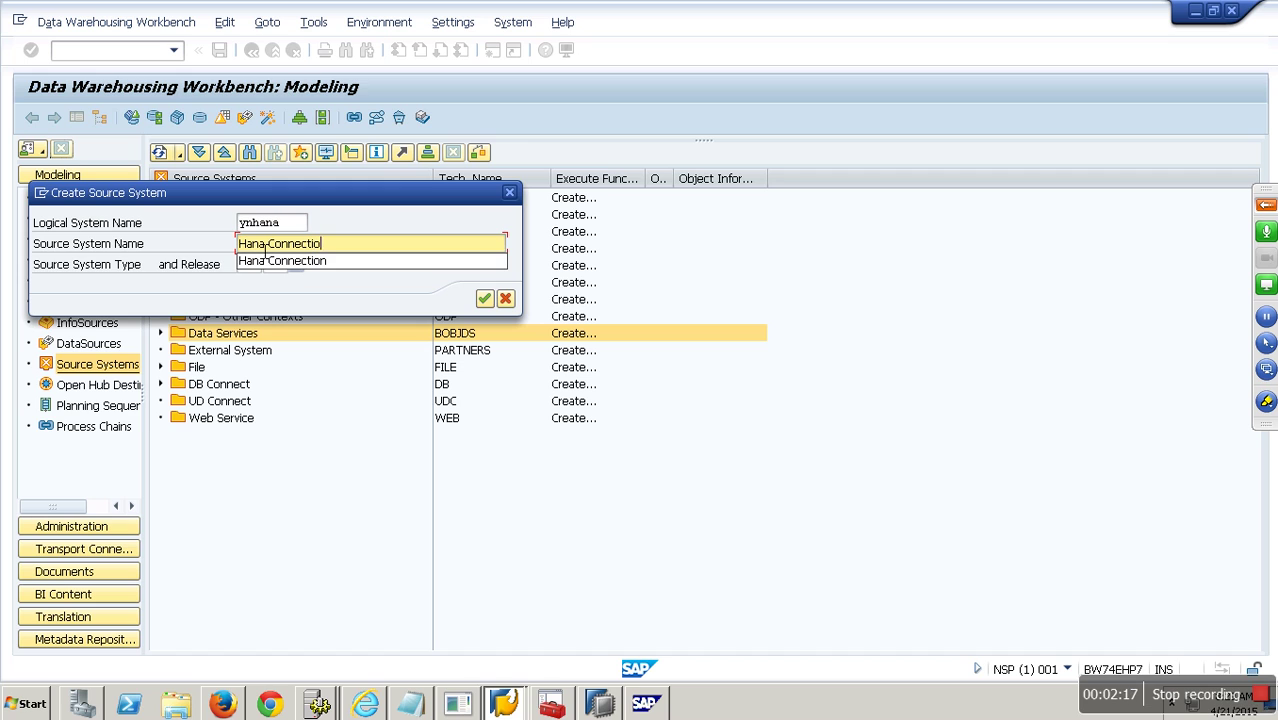
type("n for")
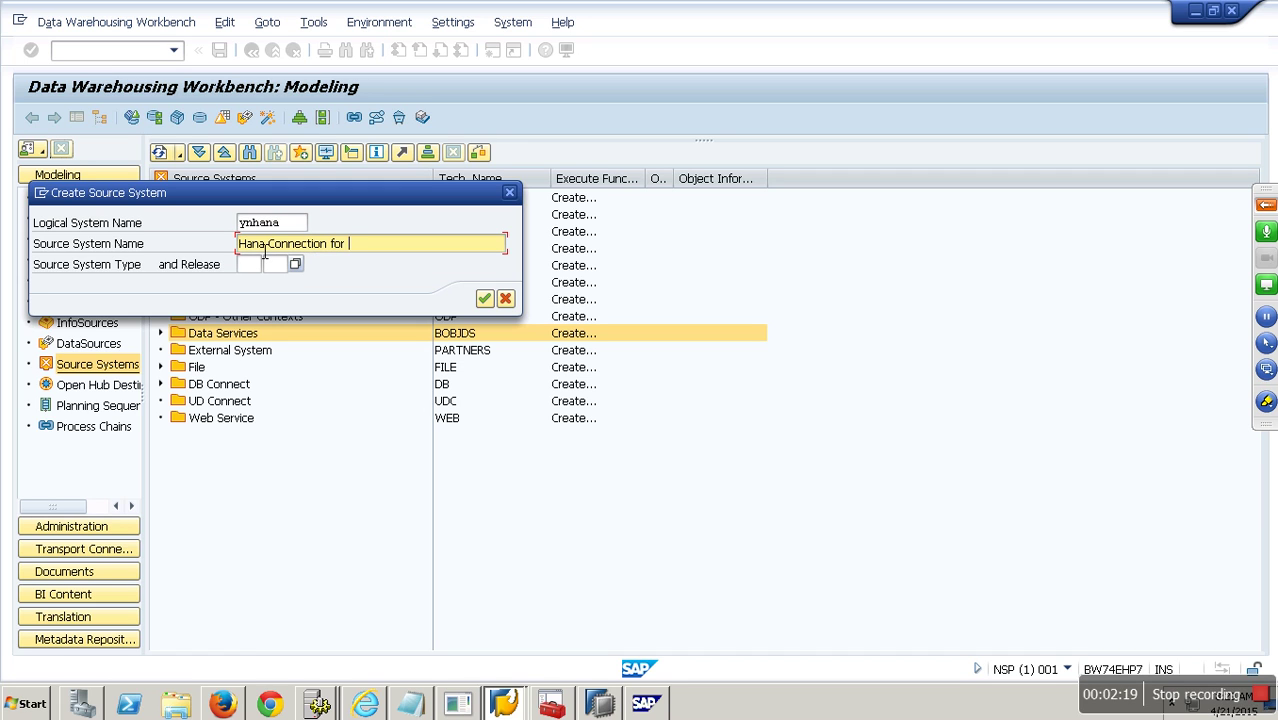
key("BackSpace")
key("BackSpace")
key("BackSpace")
key("BackSpace")
type("New")
left_click(484, 298)
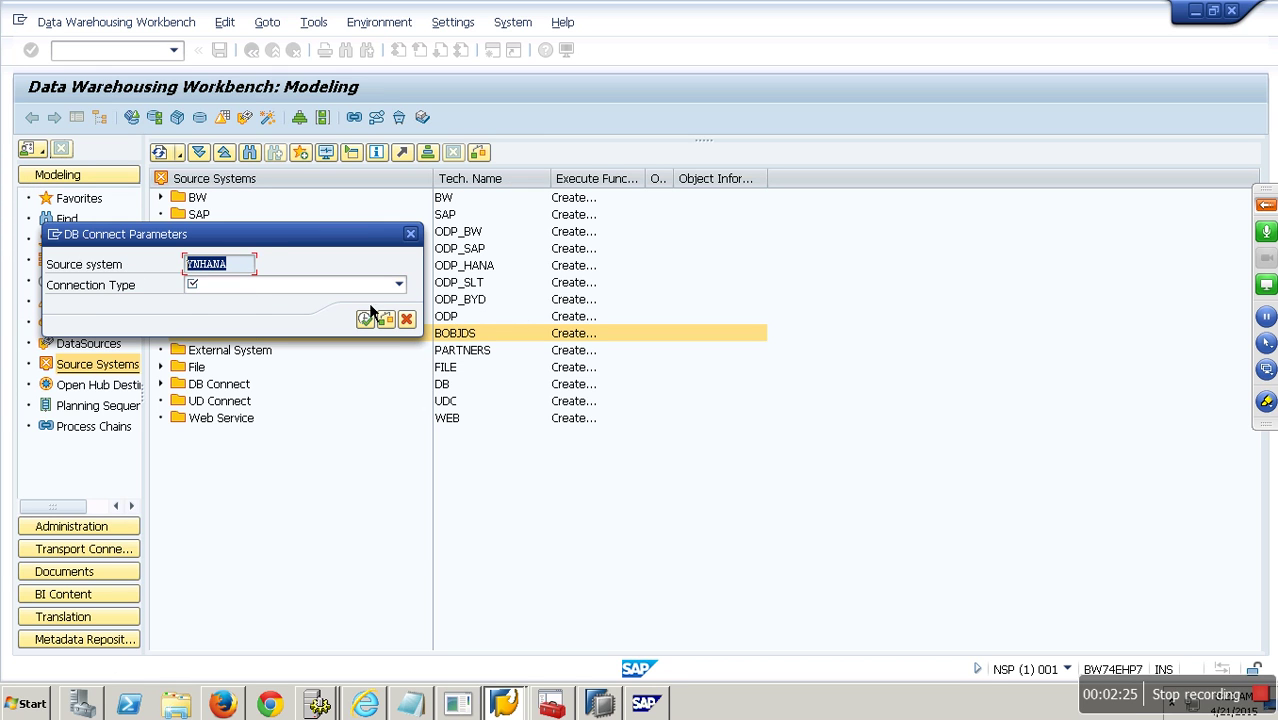
left_click(399, 284)
left_click(455, 503)
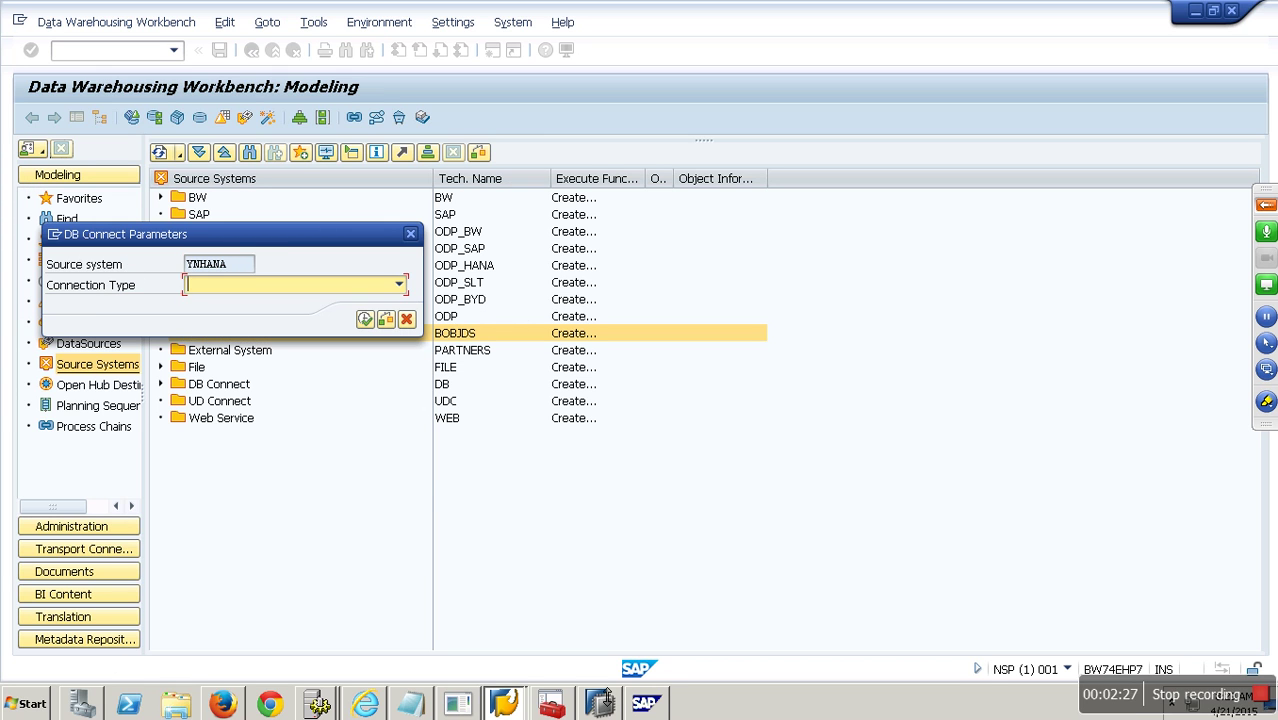
left_click(600, 702)
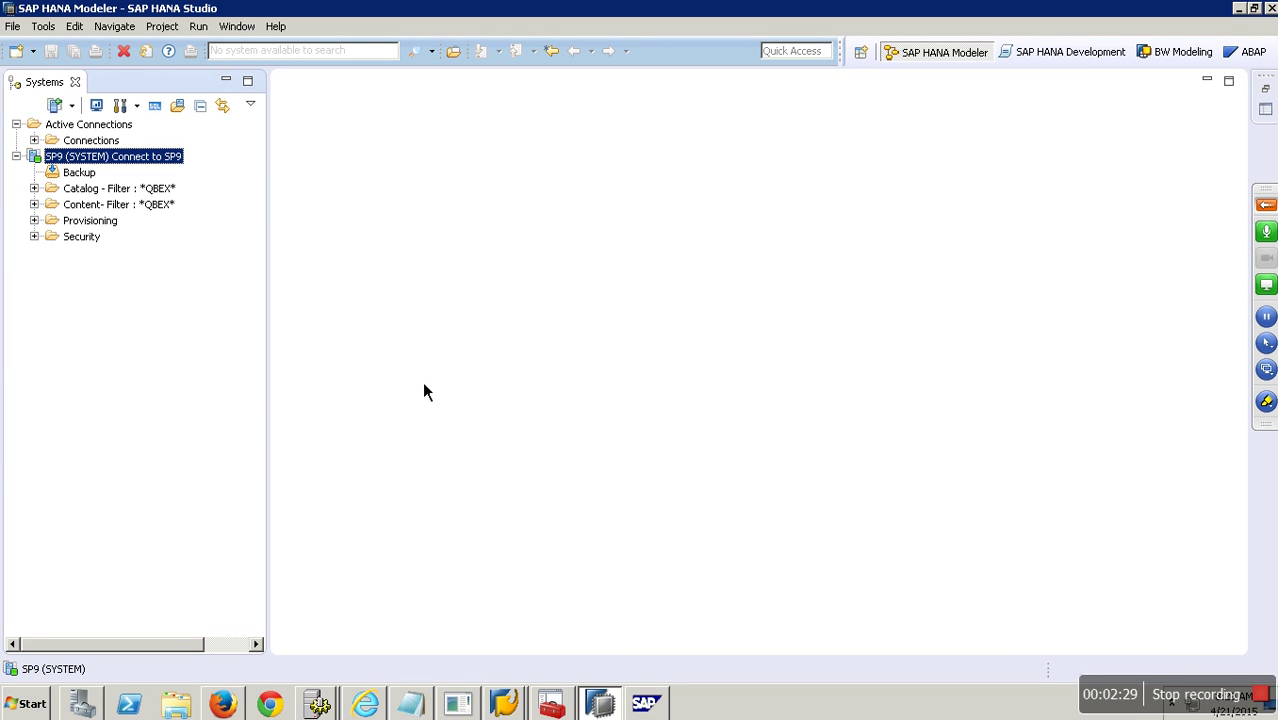
left_click(34, 188)
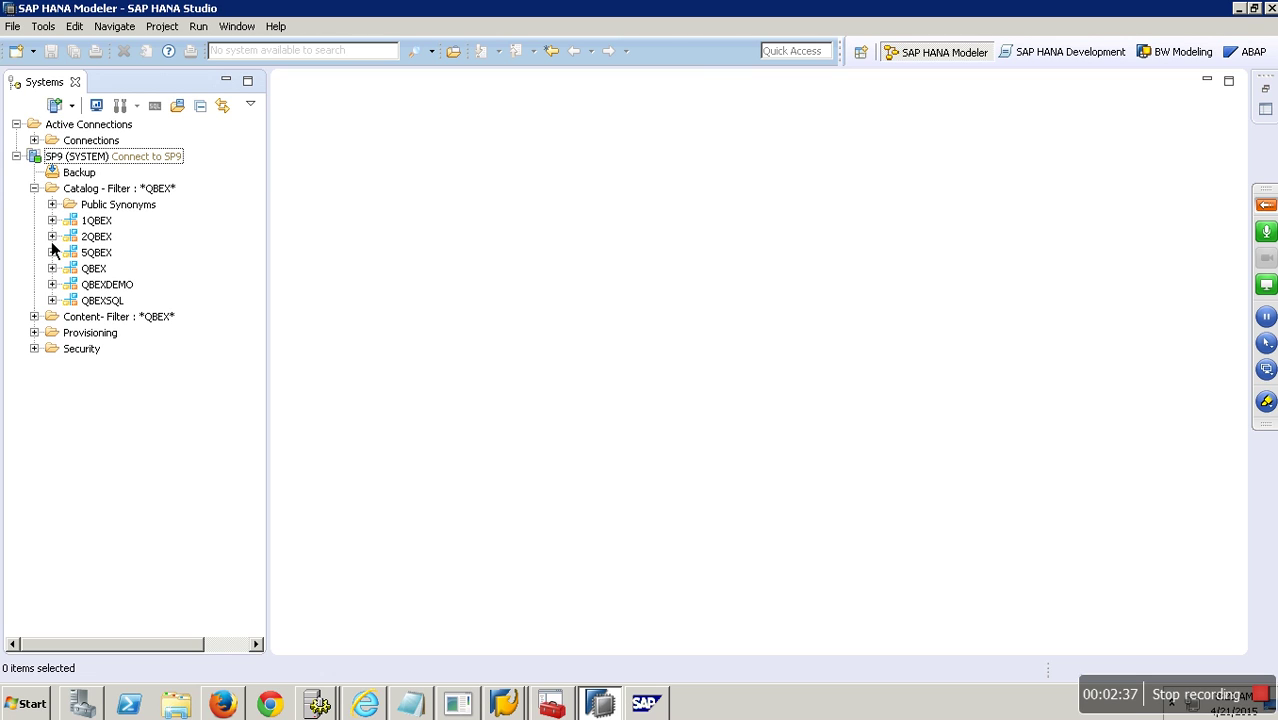
key("alt+Tab")
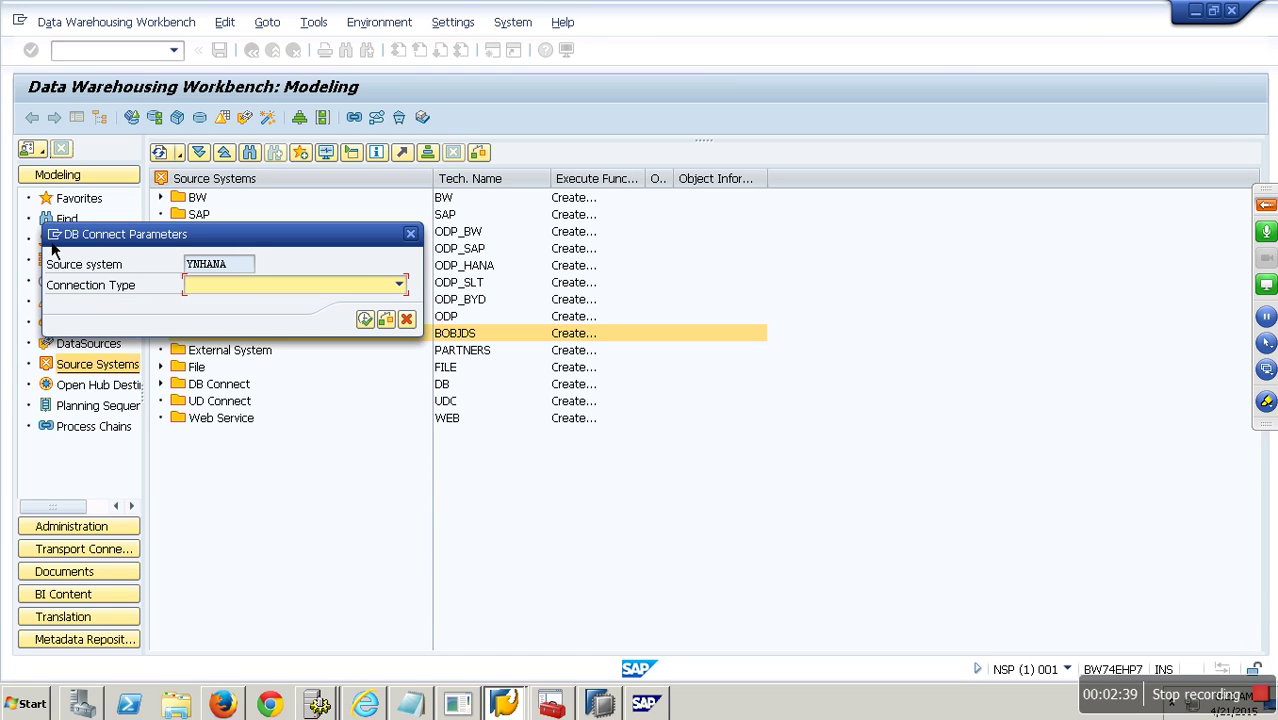
Set connection type Source System = DB Connection and open the YNHANA connection details.
left_click(399, 285)
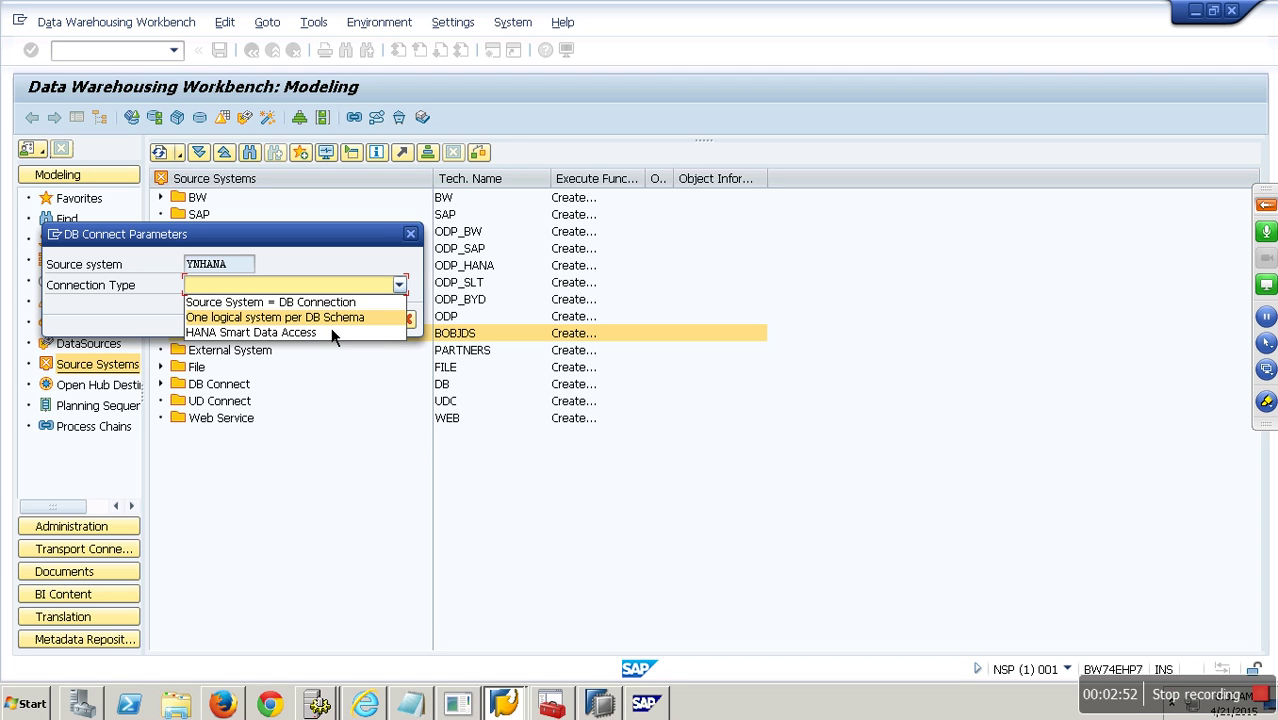
key("Up")
key("Return")
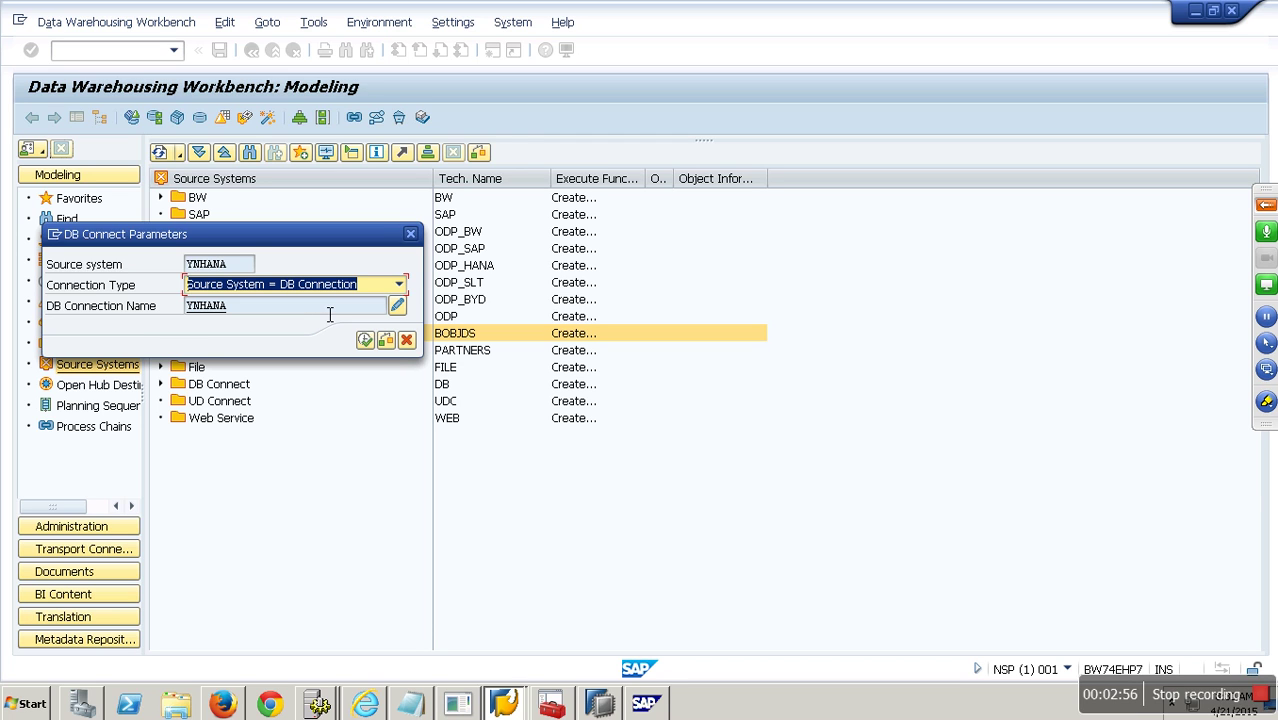
left_click_drag(288, 310, 143, 308)
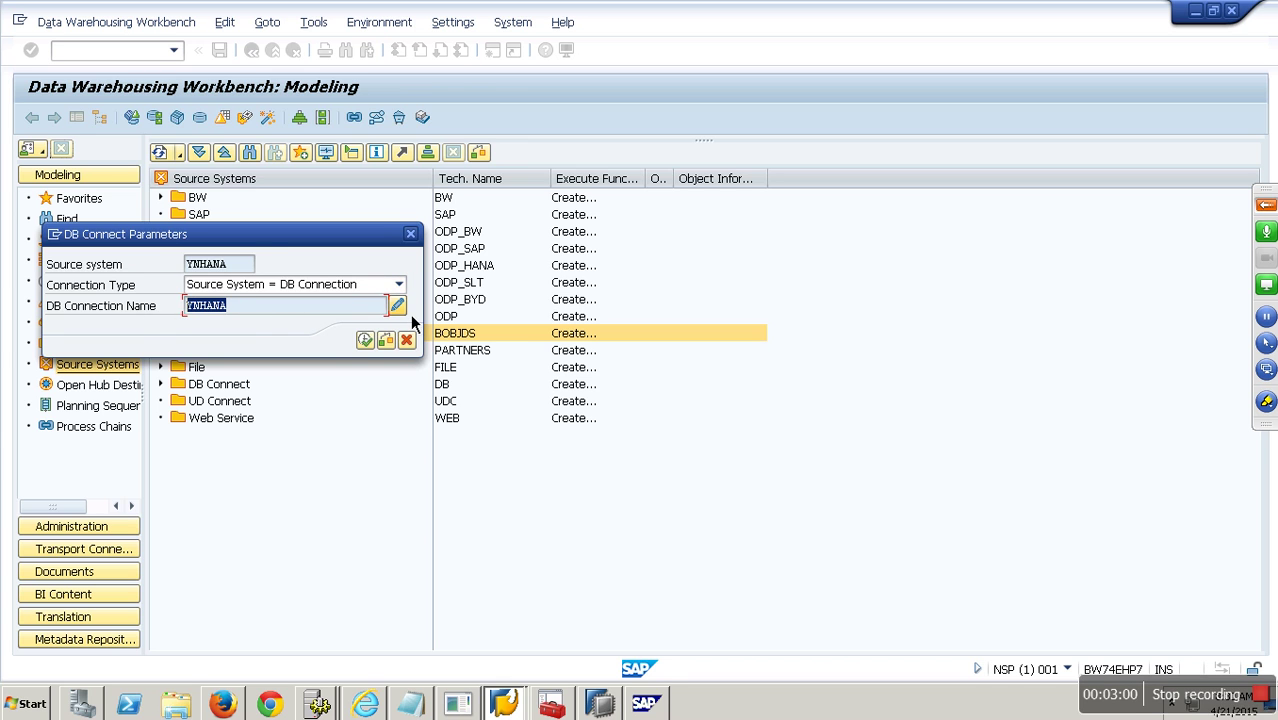
left_click(409, 314)
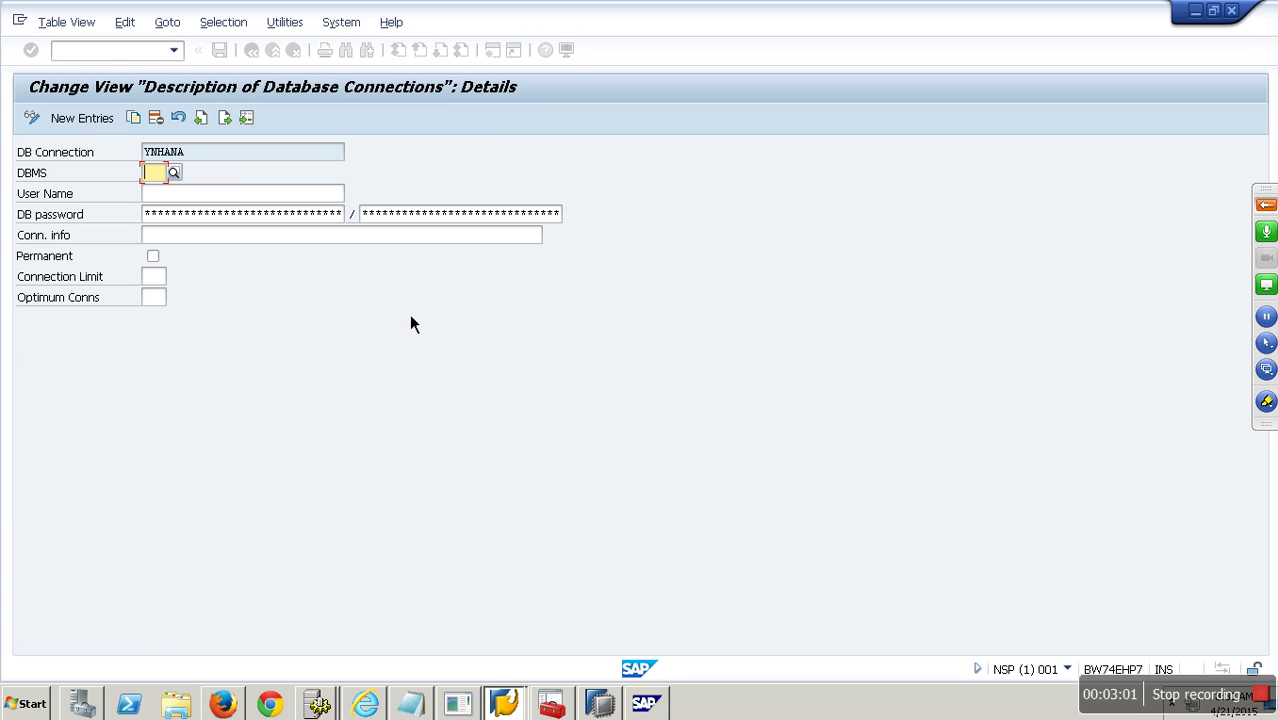
Set DBMS to HDB and enter the database user name.
left_click(176, 175)
double_click(46, 340)
left_click(173, 199)
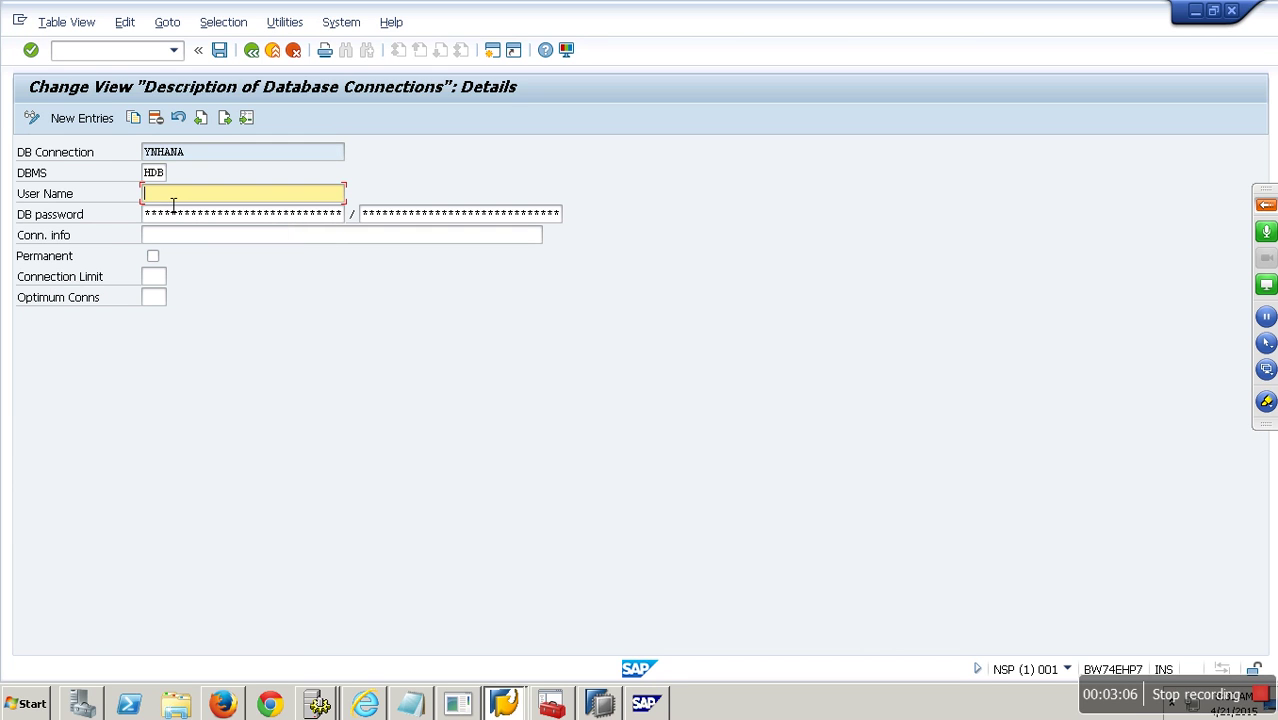
type("system")
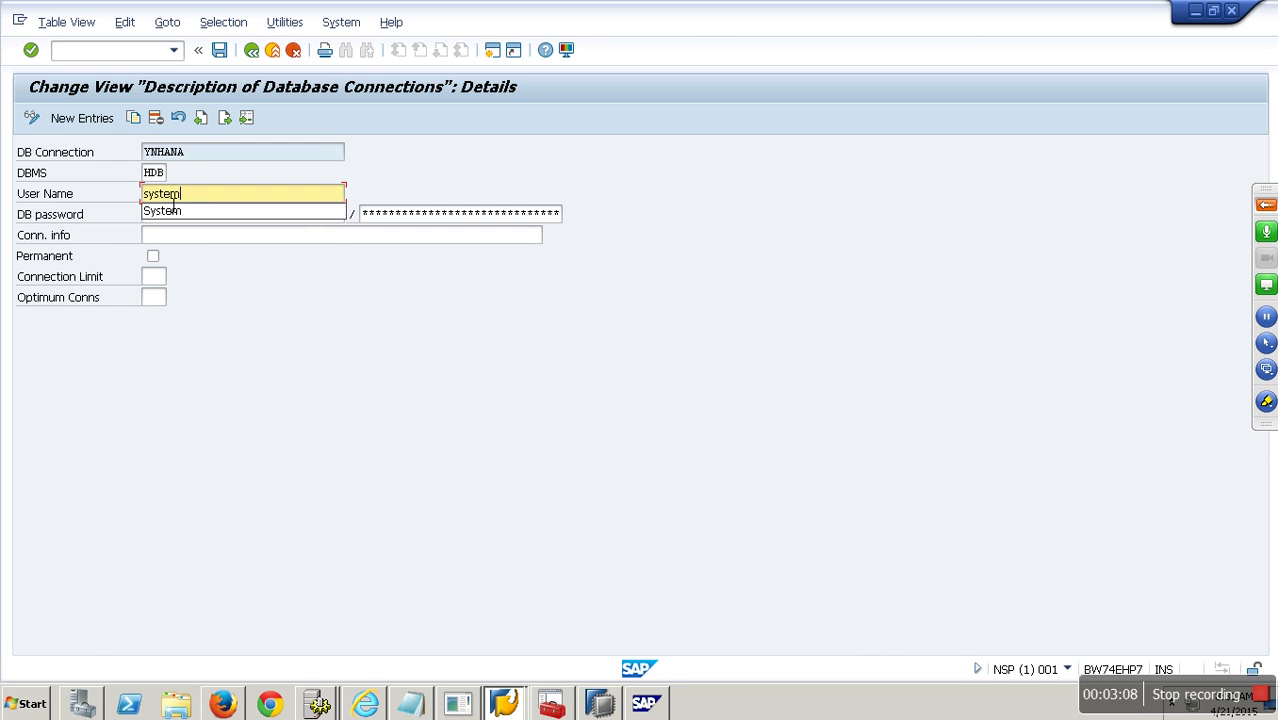
Enter and confirm the password, then begin the connection info with host sapqb.
key("Tab")
type("manager")
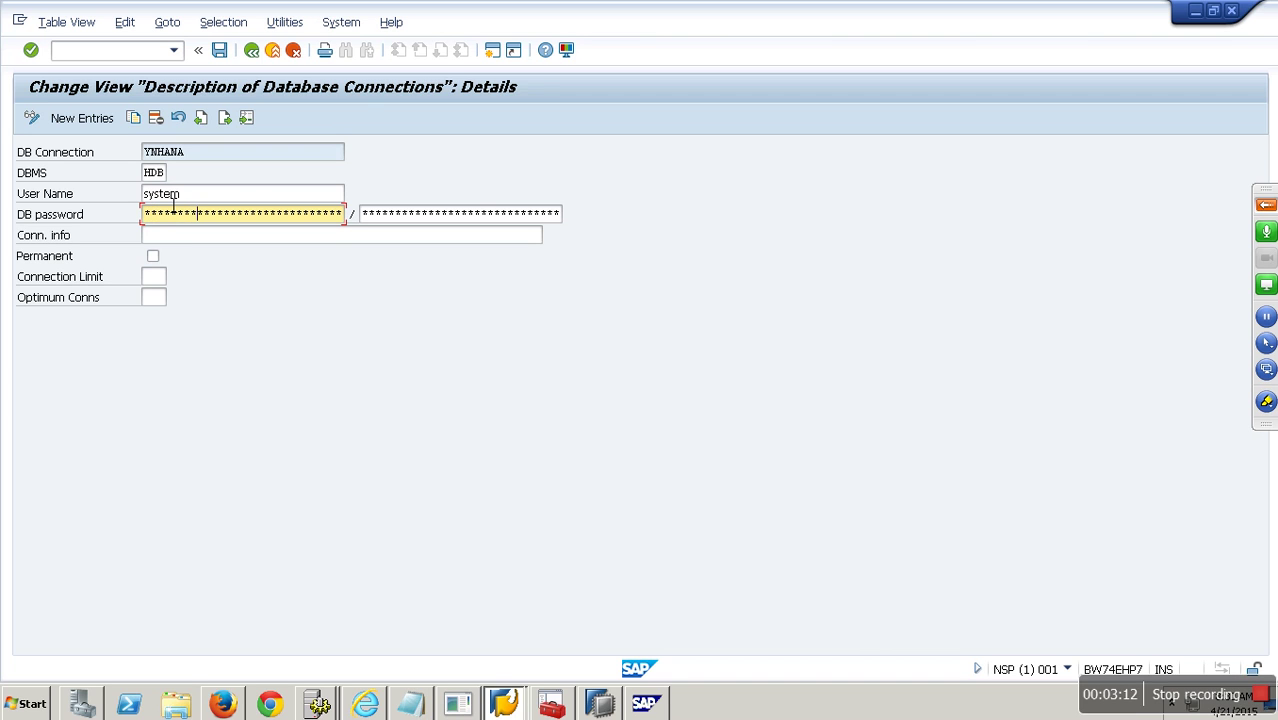
key("Tab")
type("manager")
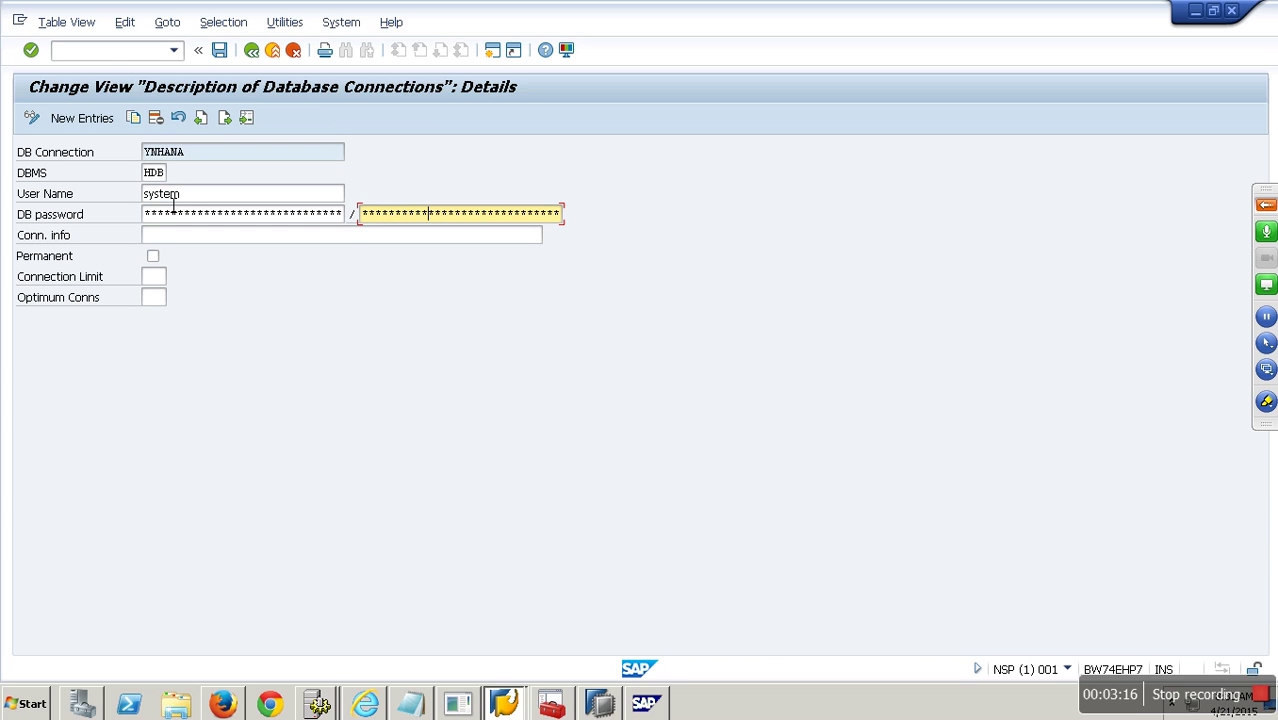
key("Tab")
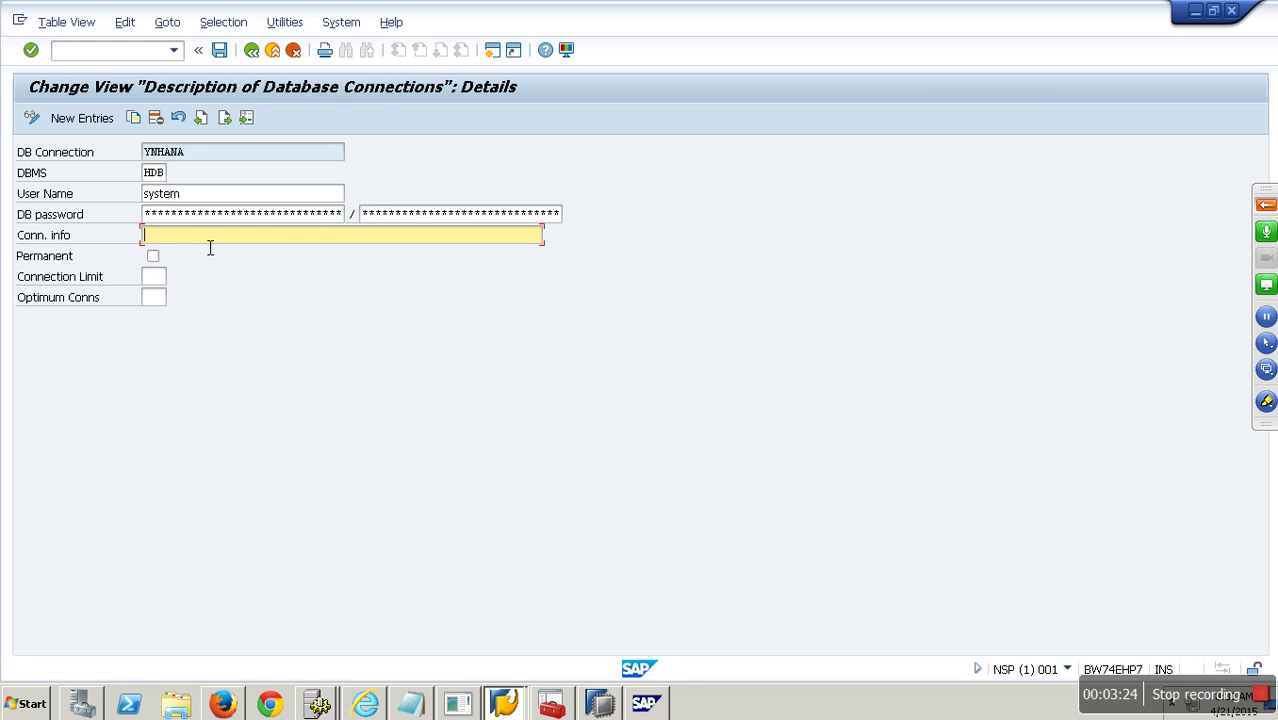
type("sapqbex")
left_click(604, 705)
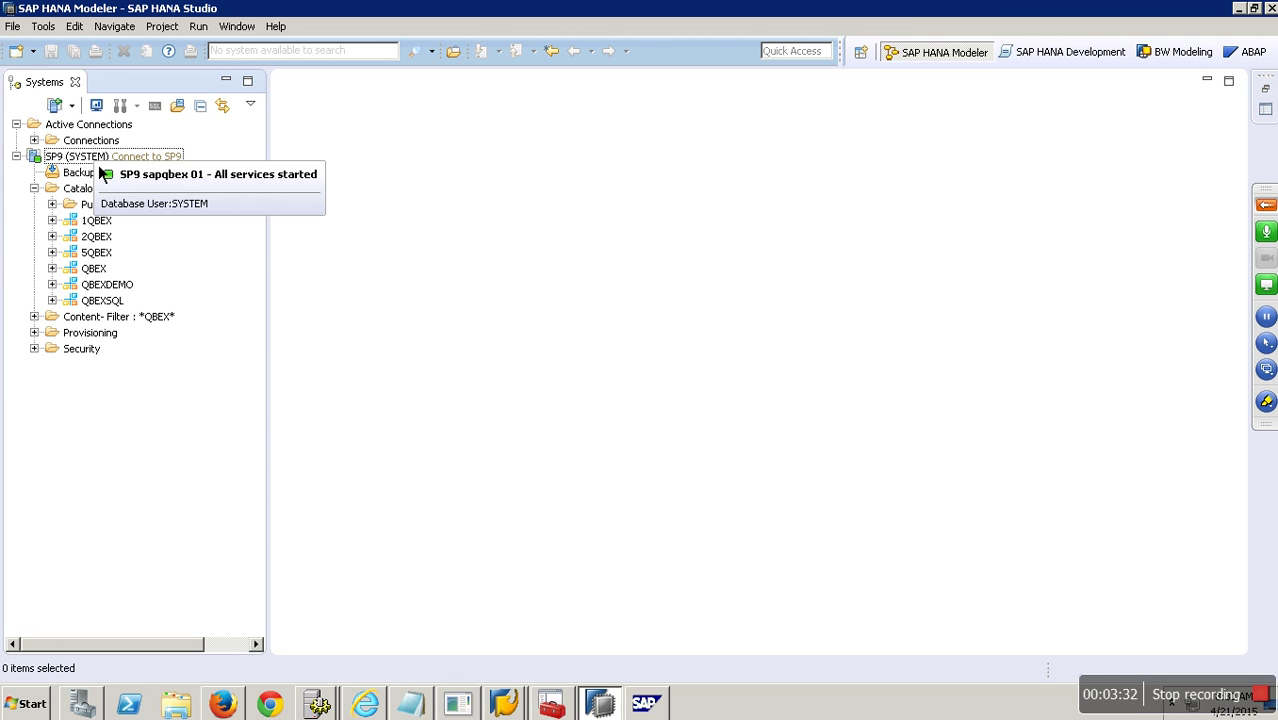
left_click(504, 704)
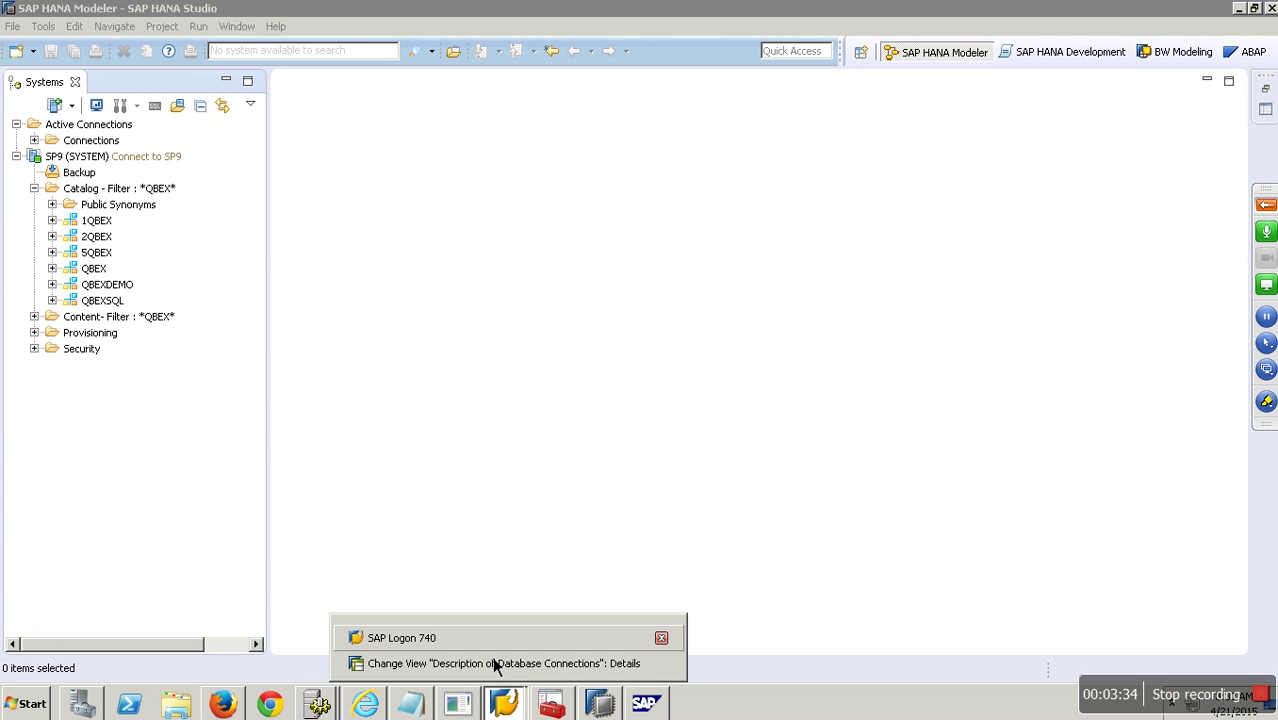
left_click(495, 663)
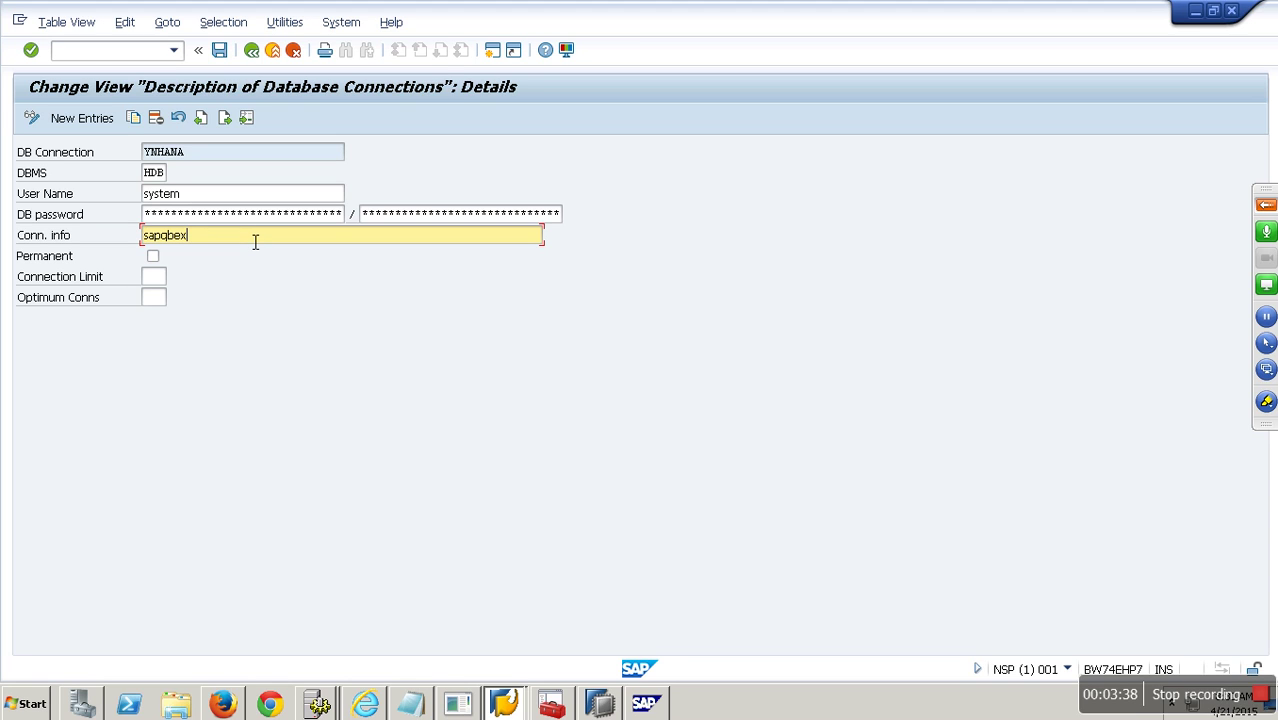
Complete connection info as sapqbex:30115, tick Permanent, and save the YNHANA connection.
type(":30115")
left_click(155, 259)
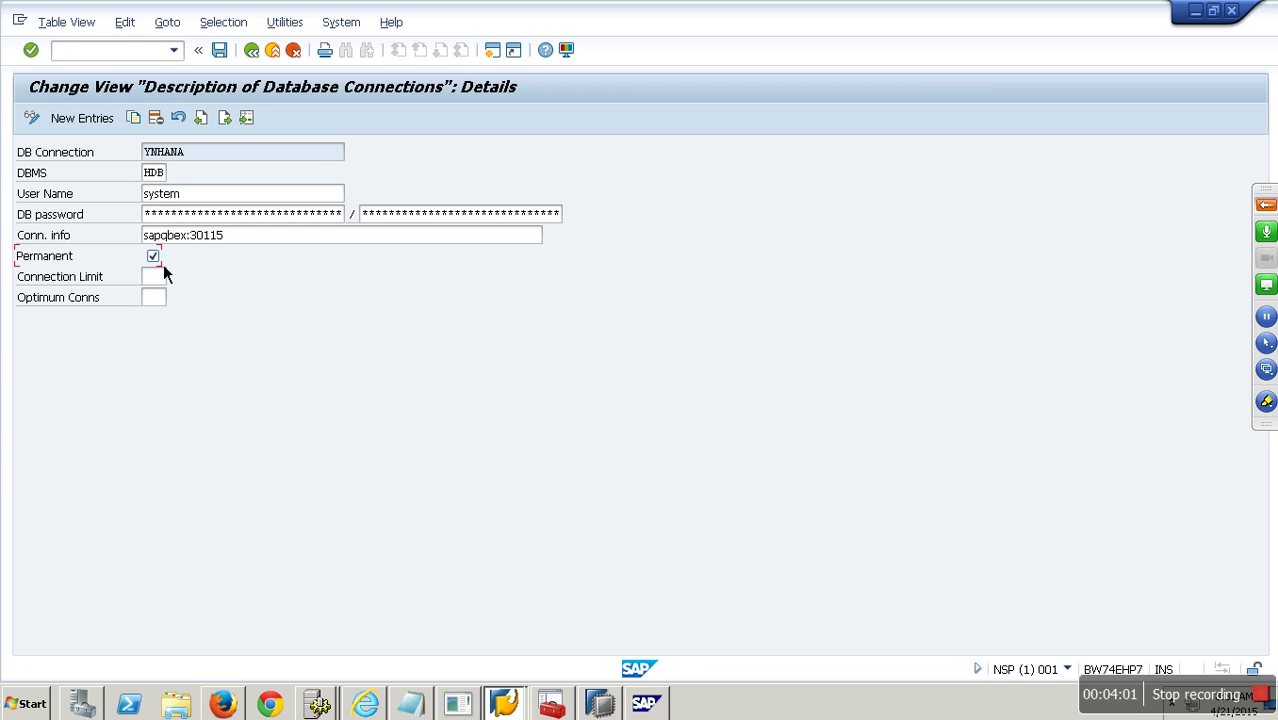
left_click(230, 57)
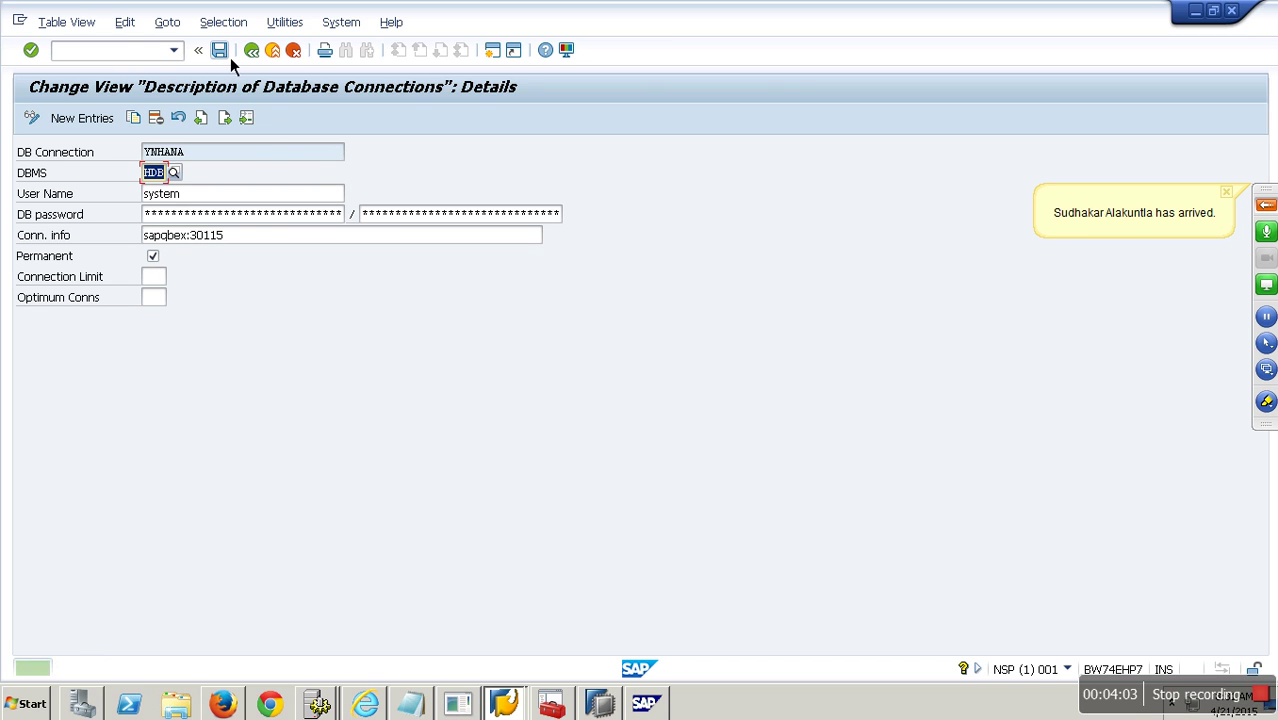
Go back to DB Connect Parameters and confirm them to finish creating source system YNHANA.
left_click(258, 53)
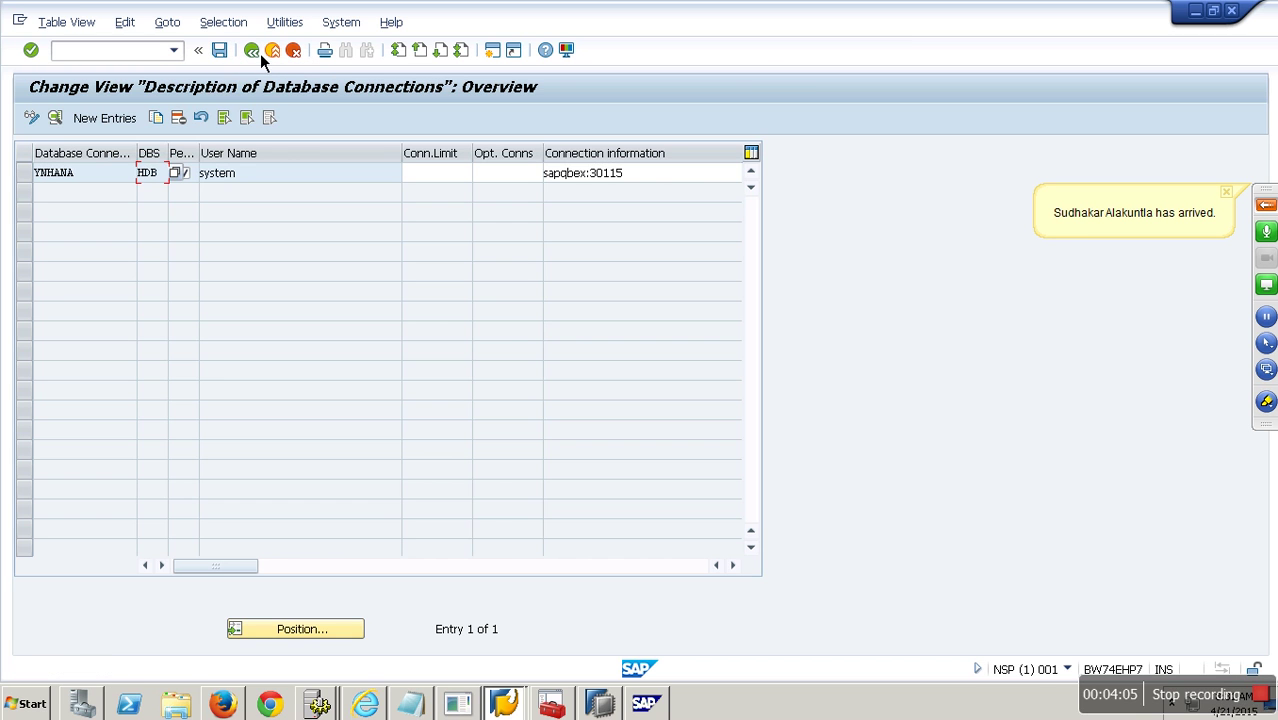
key("F3")
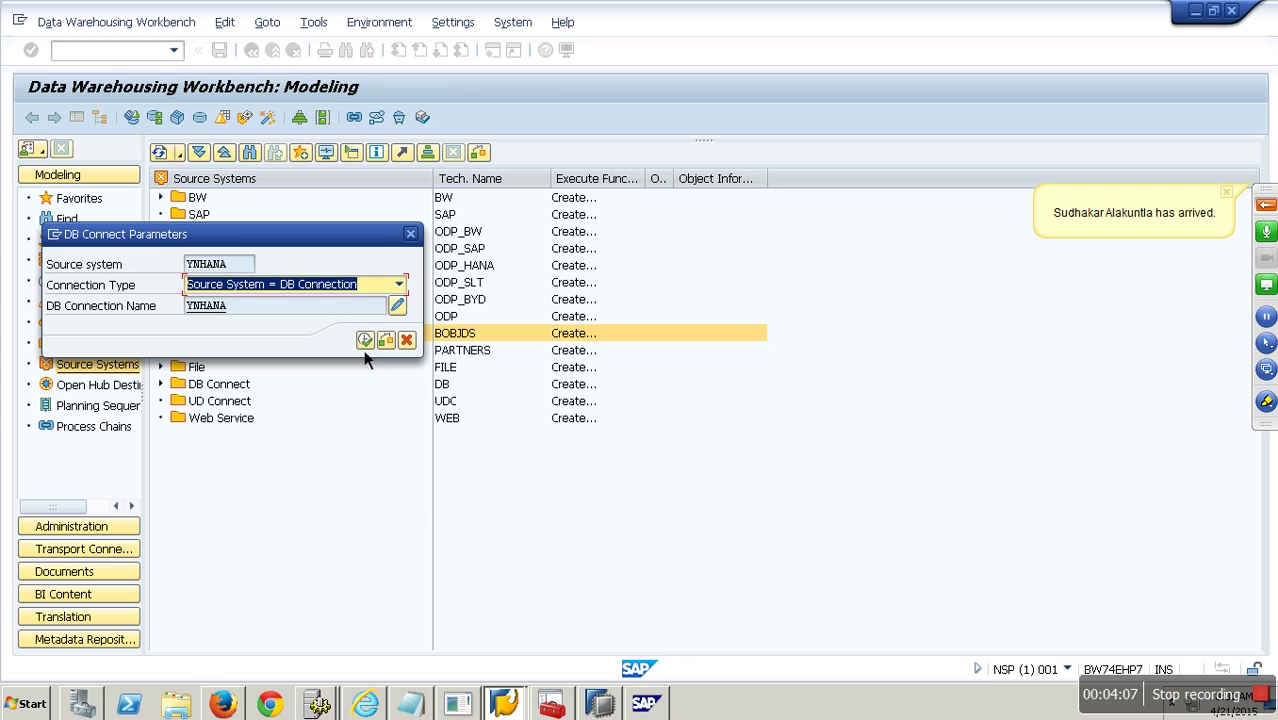
left_click(366, 340)
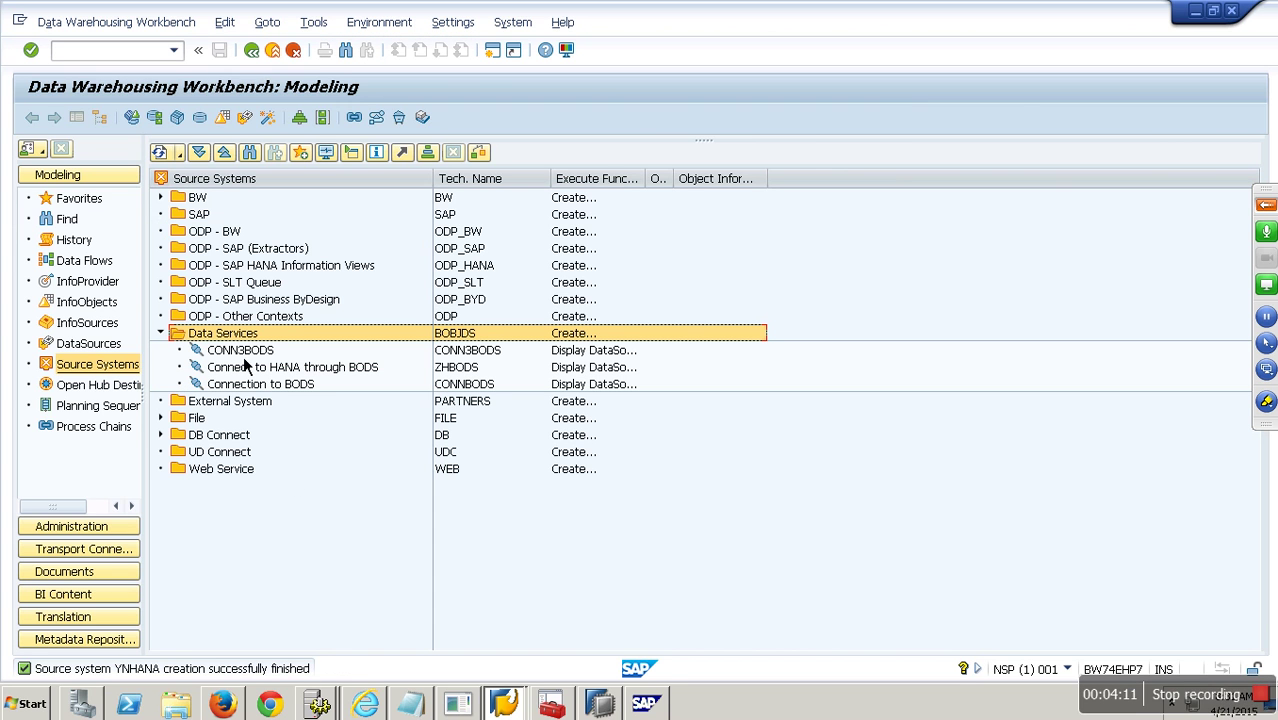
Refresh the source systems tree and run transaction /nSE38.
left_click(131, 117)
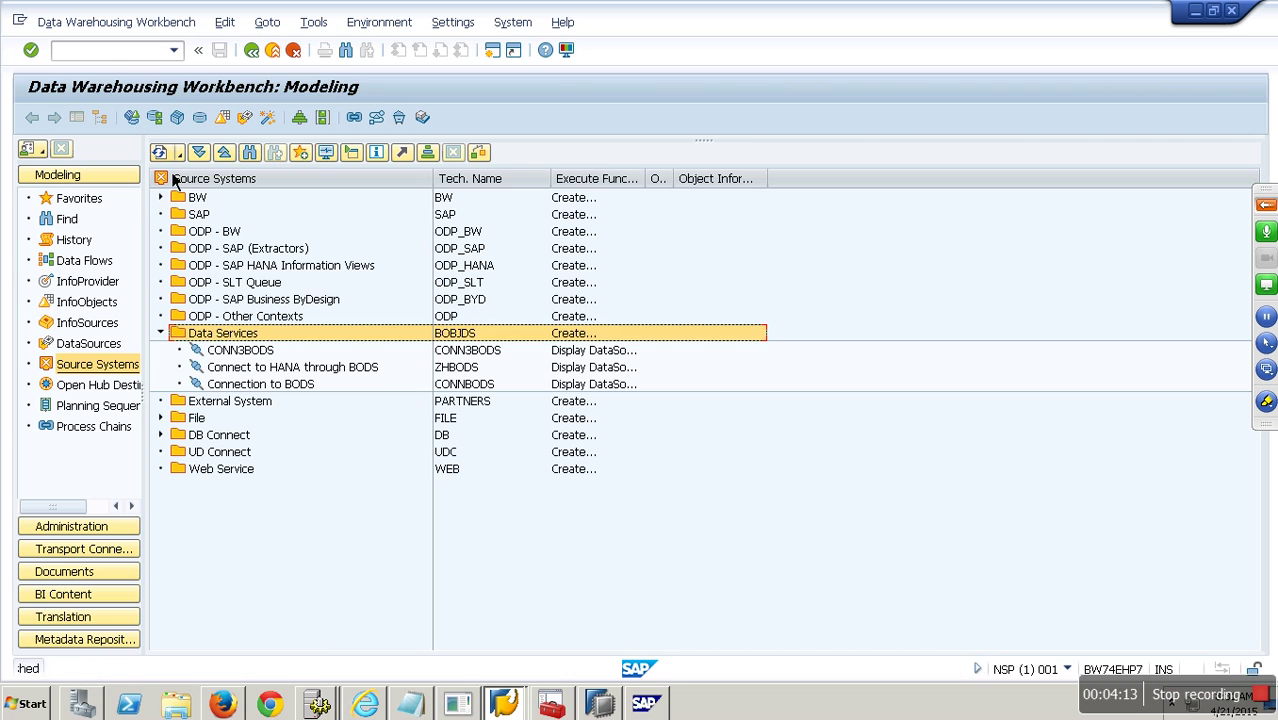
left_click(120, 56)
type("/nse38")
key("Return")
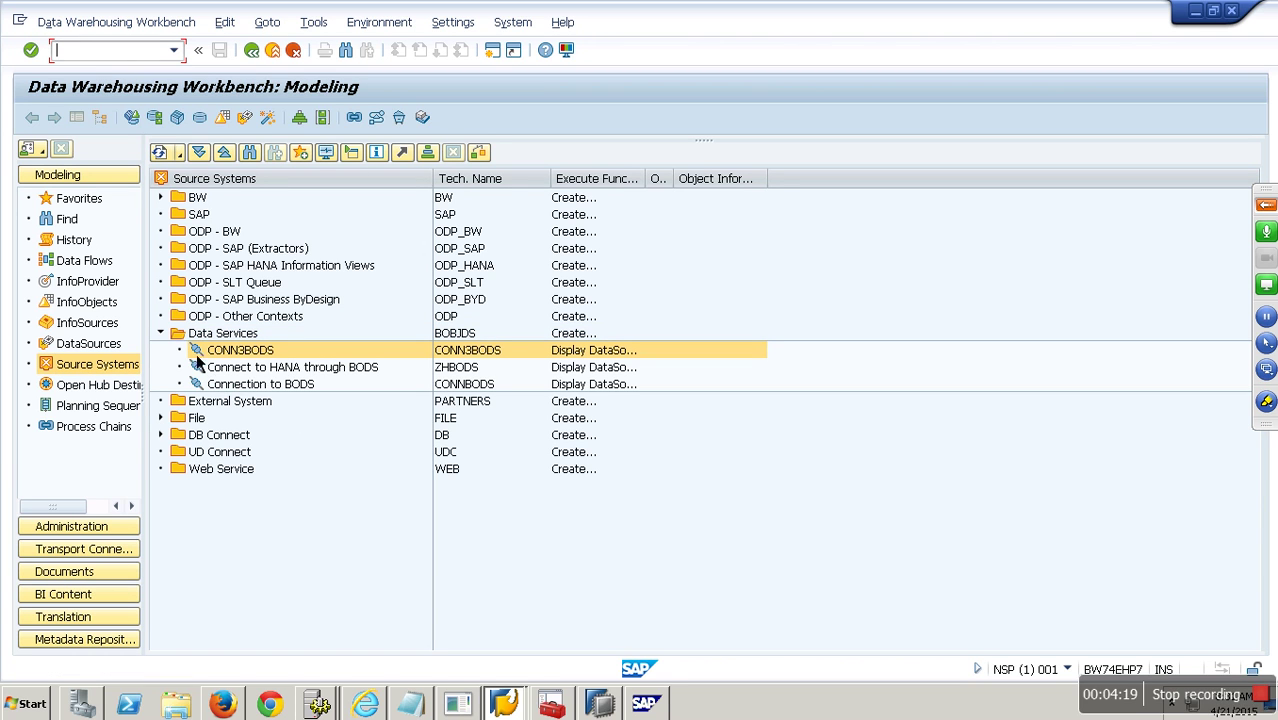
Expand DB Connect, collapse Data Services, and select YNHANA 'Hana Connection New'.
left_click(162, 437)
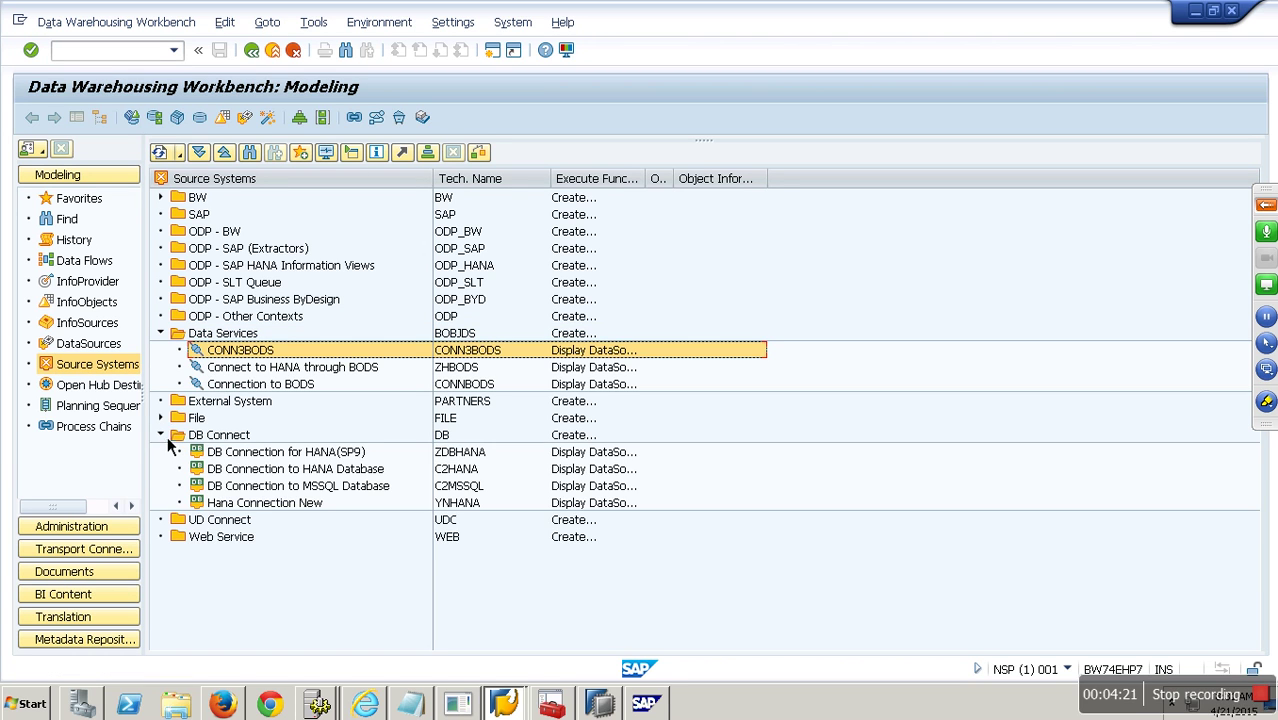
left_click(162, 334)
left_click(472, 459)
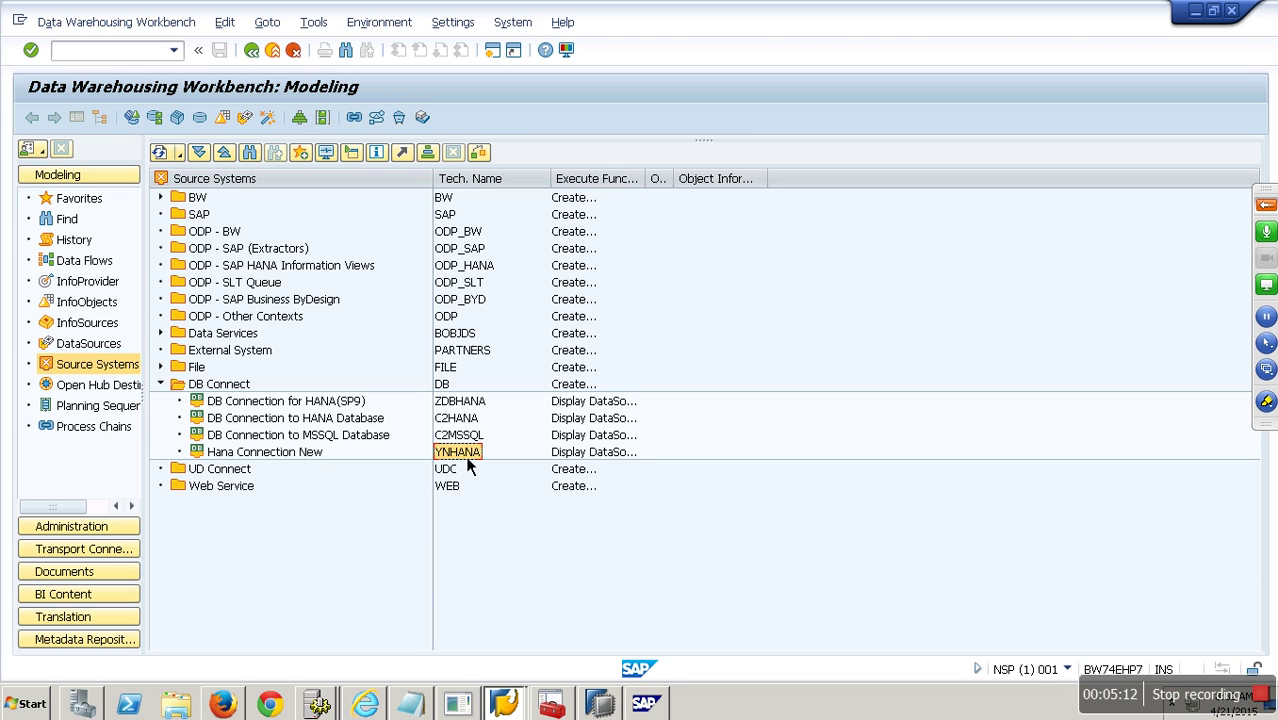
left_click(316, 457)
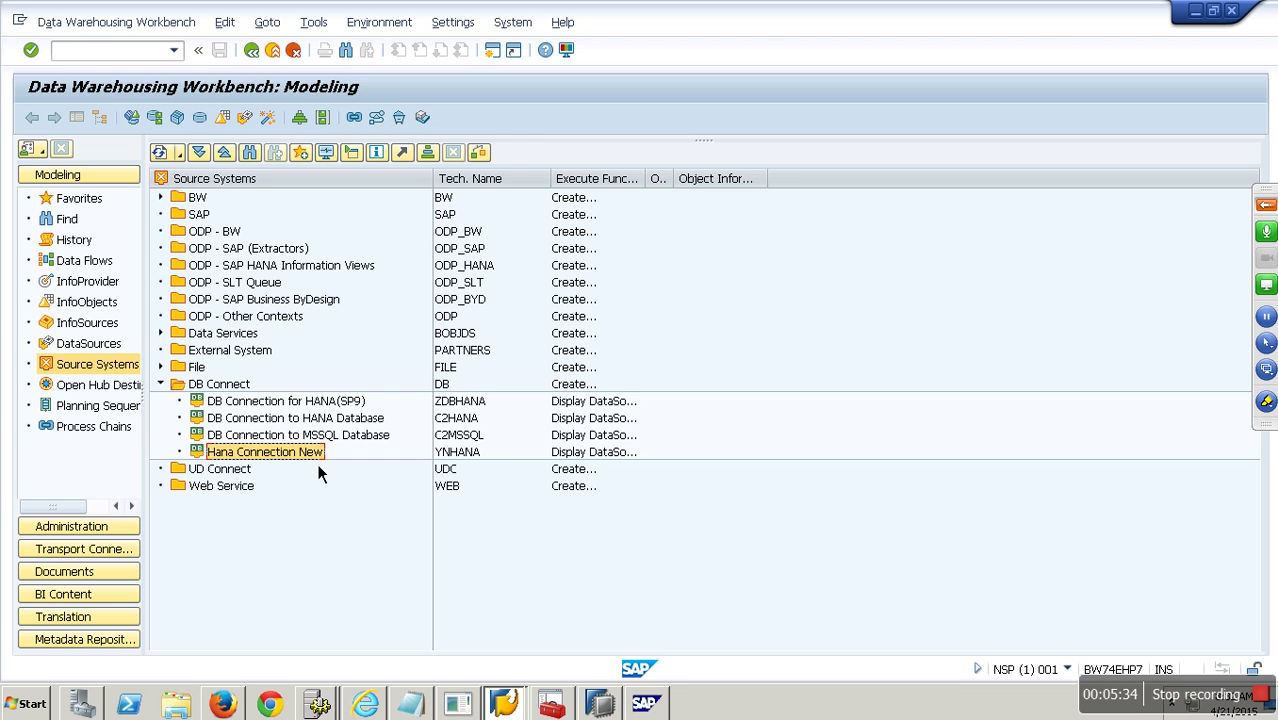
In SAP HANA Studio, browse the 5QBEX schema and the Security section's user list.
left_click(598, 704)
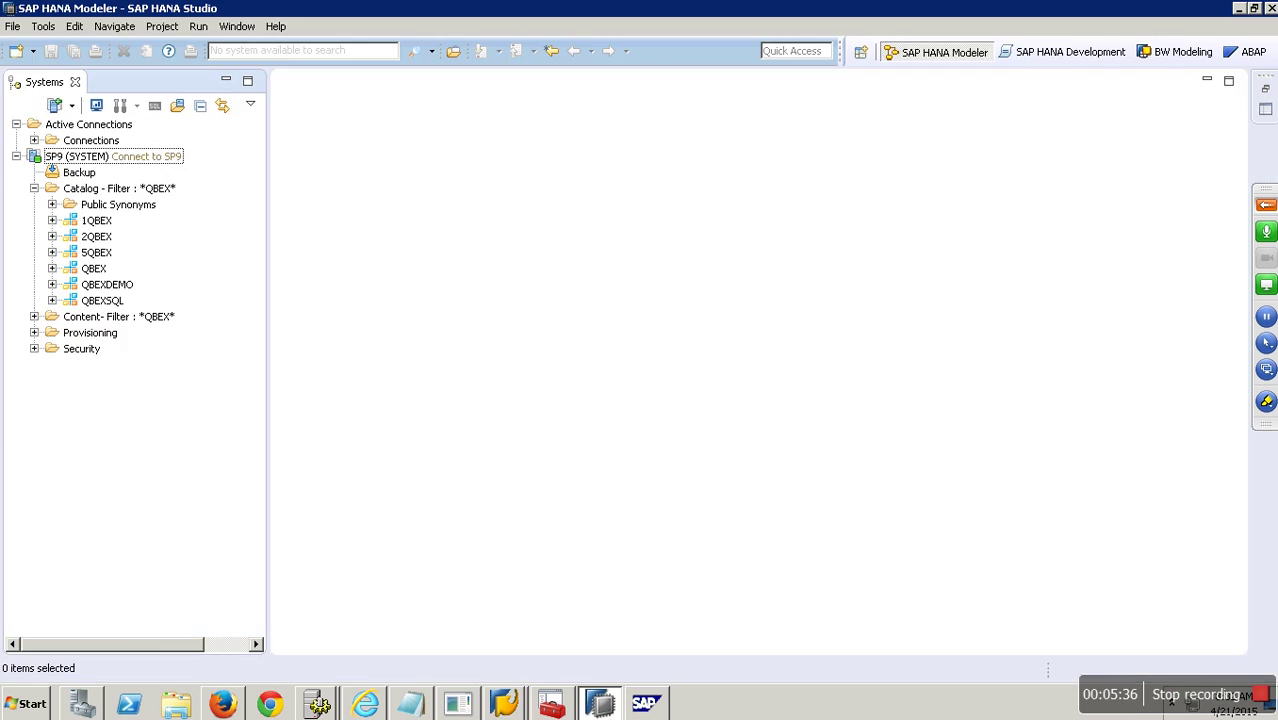
left_click(53, 253)
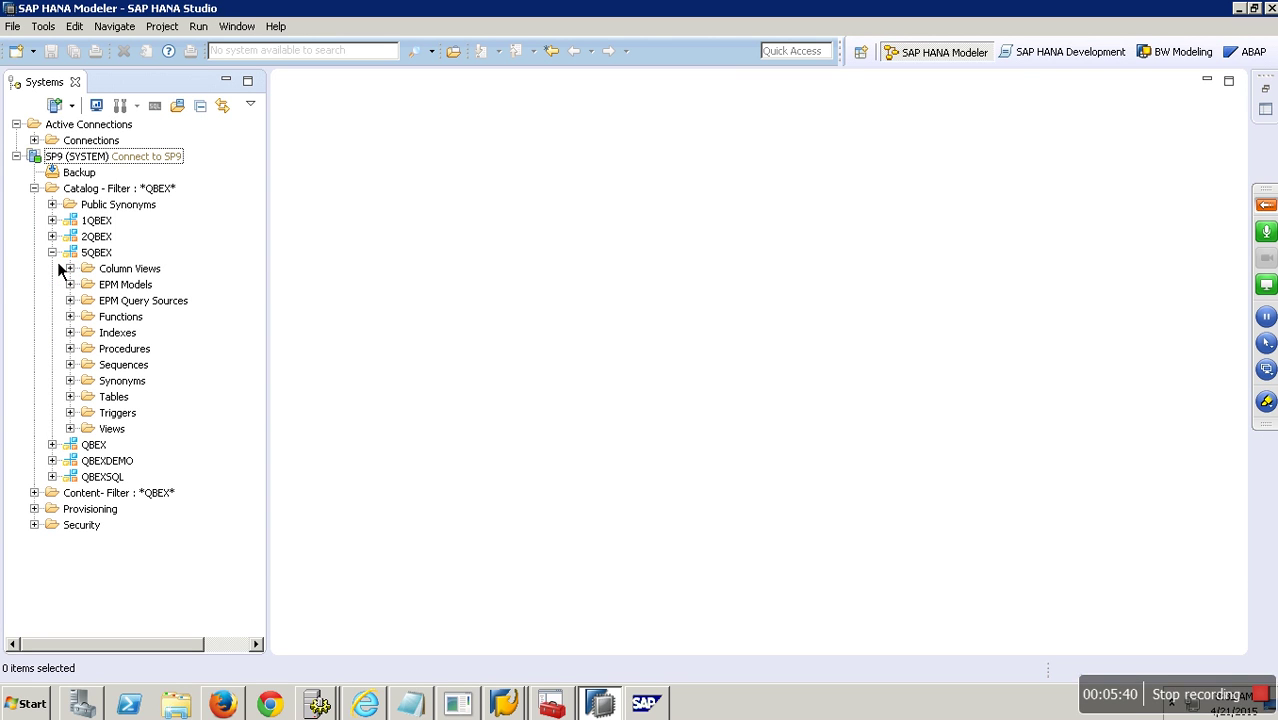
left_click(56, 259)
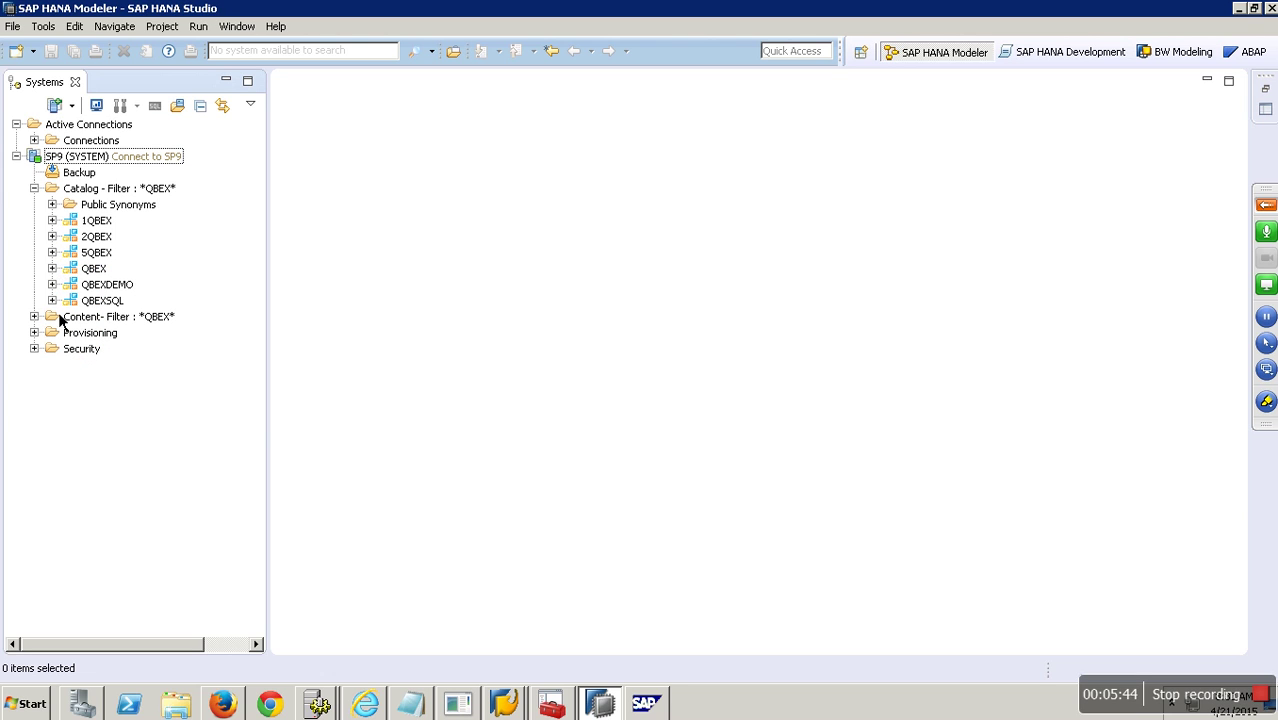
left_click(37, 350)
left_click(52, 381)
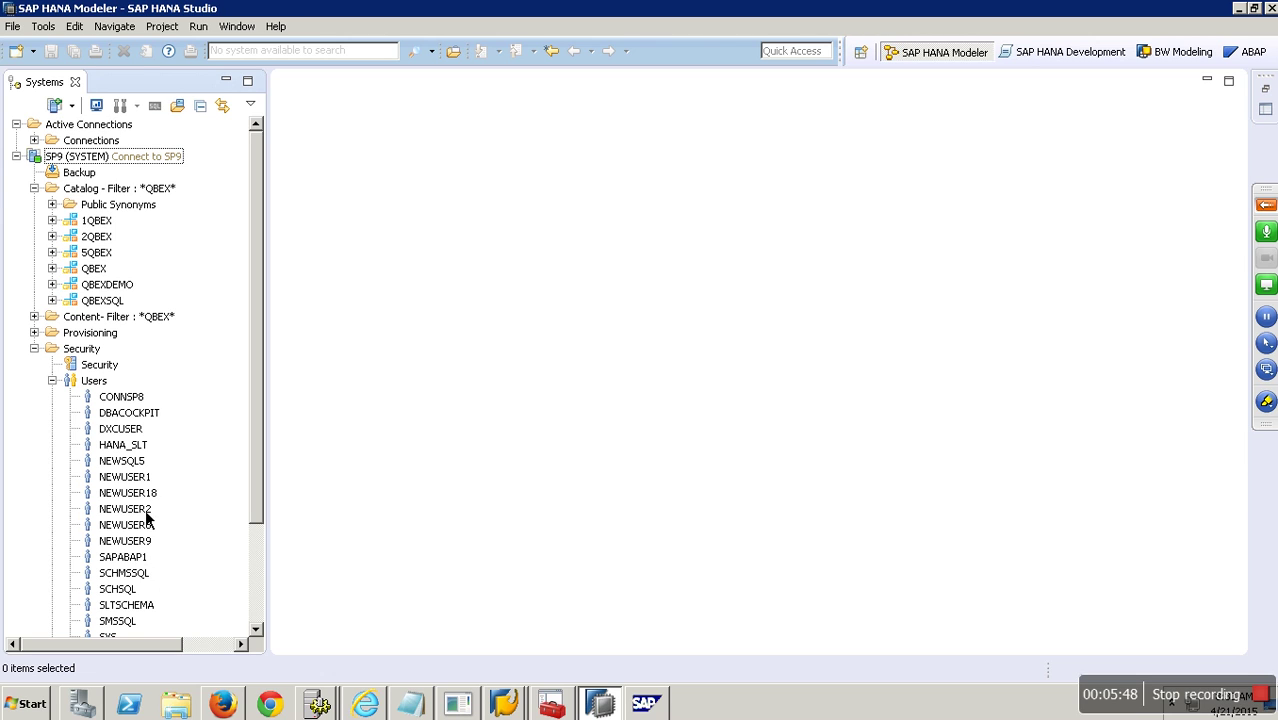
left_click(53, 382)
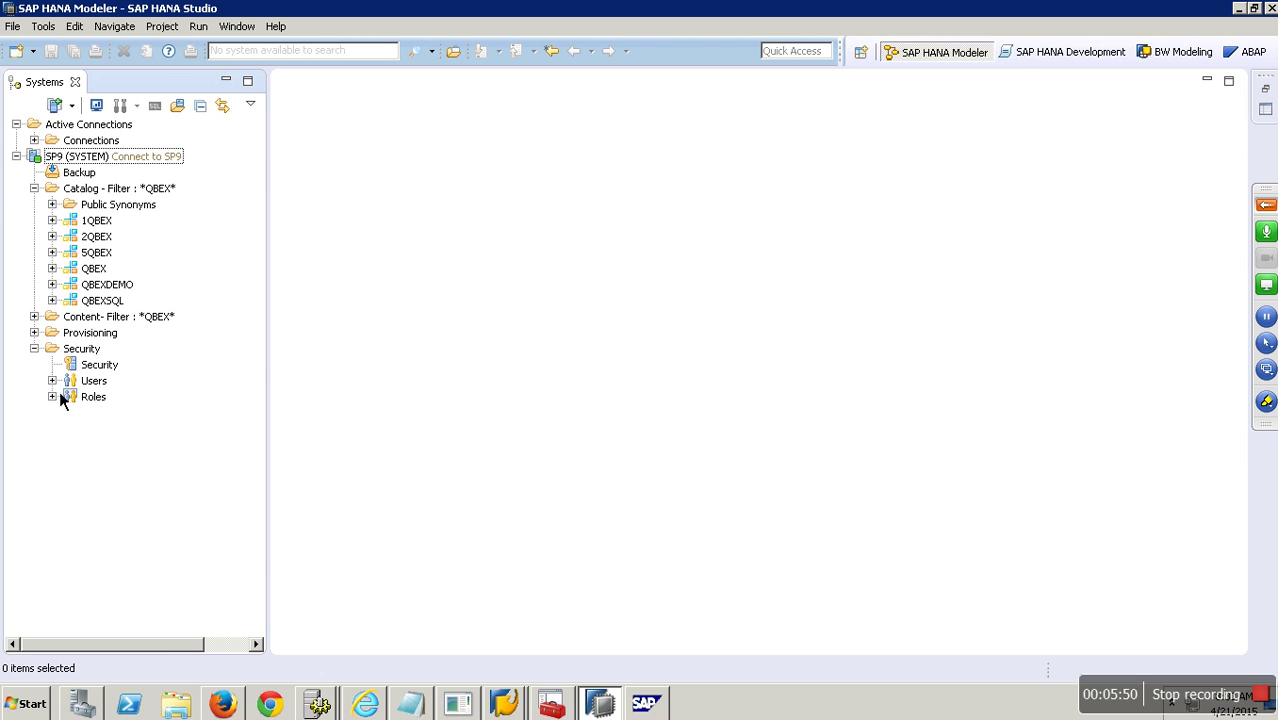
List the 5QBEX tables and preview the contents of table EMPLOYEES.
left_click(97, 257)
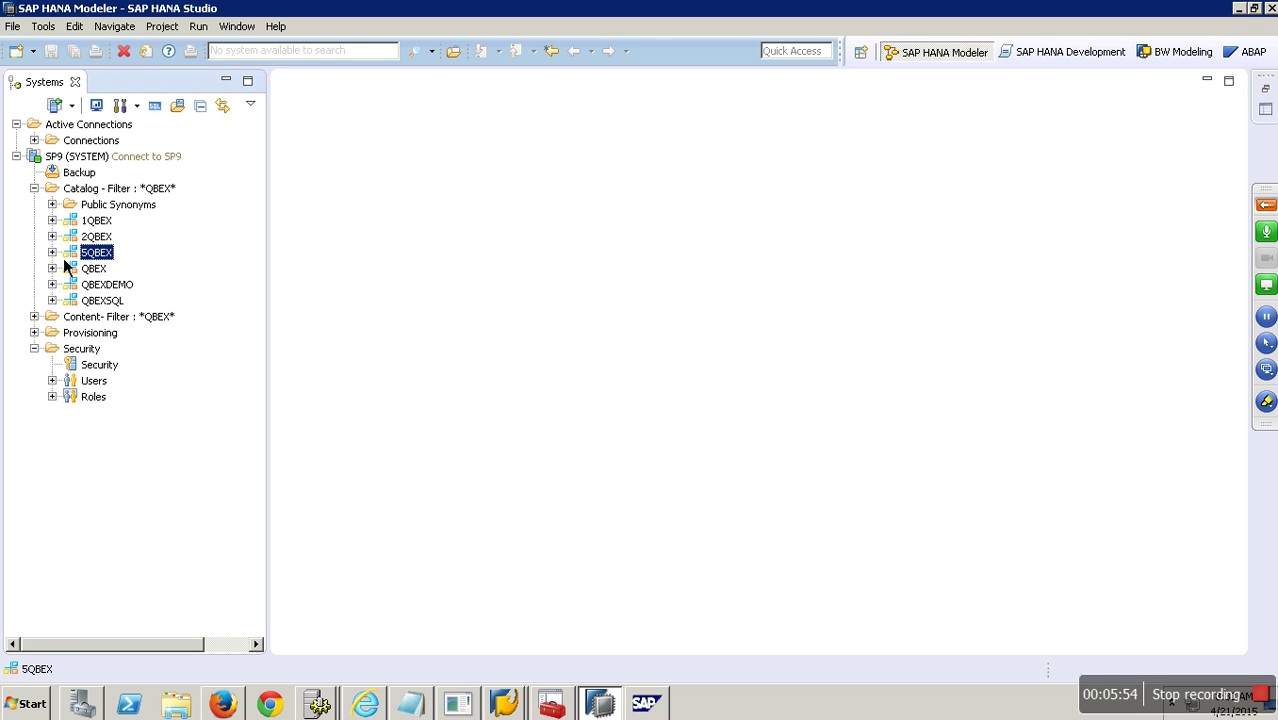
left_click(58, 254)
left_click(70, 396)
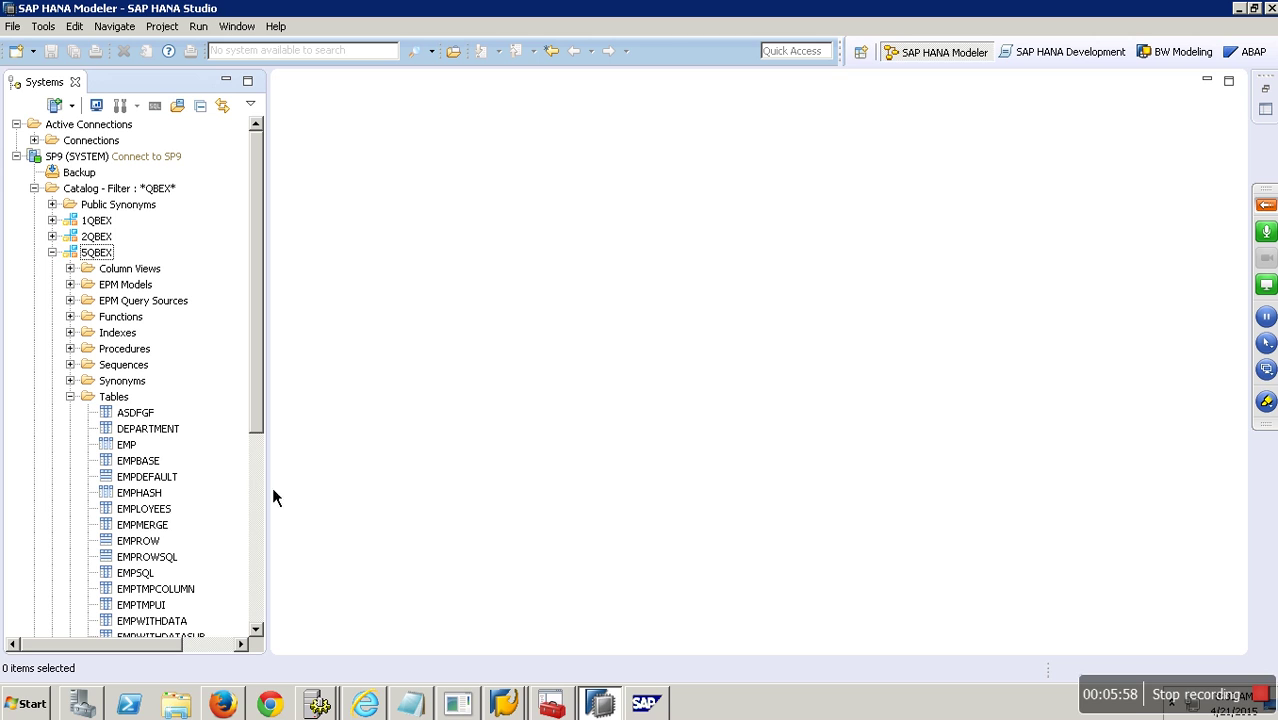
right_click(156, 509)
left_click(230, 315)
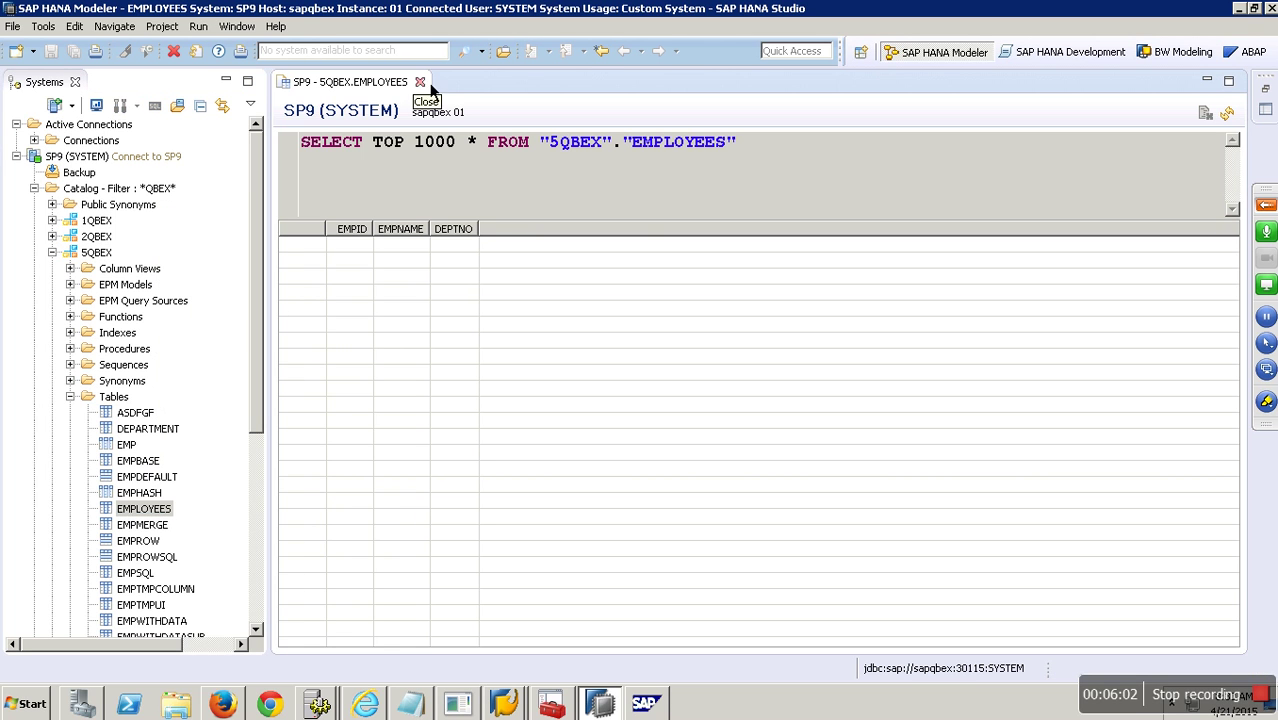
left_click(420, 82)
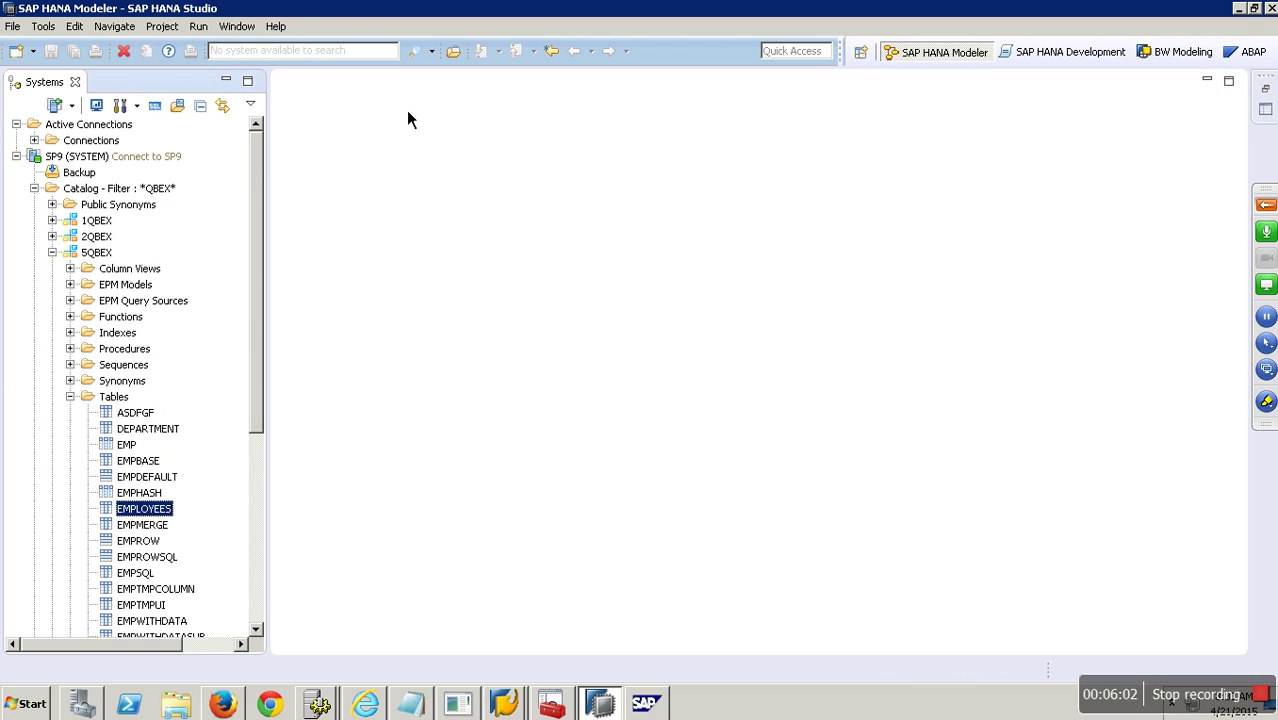
left_click(154, 577)
right_click(155, 588)
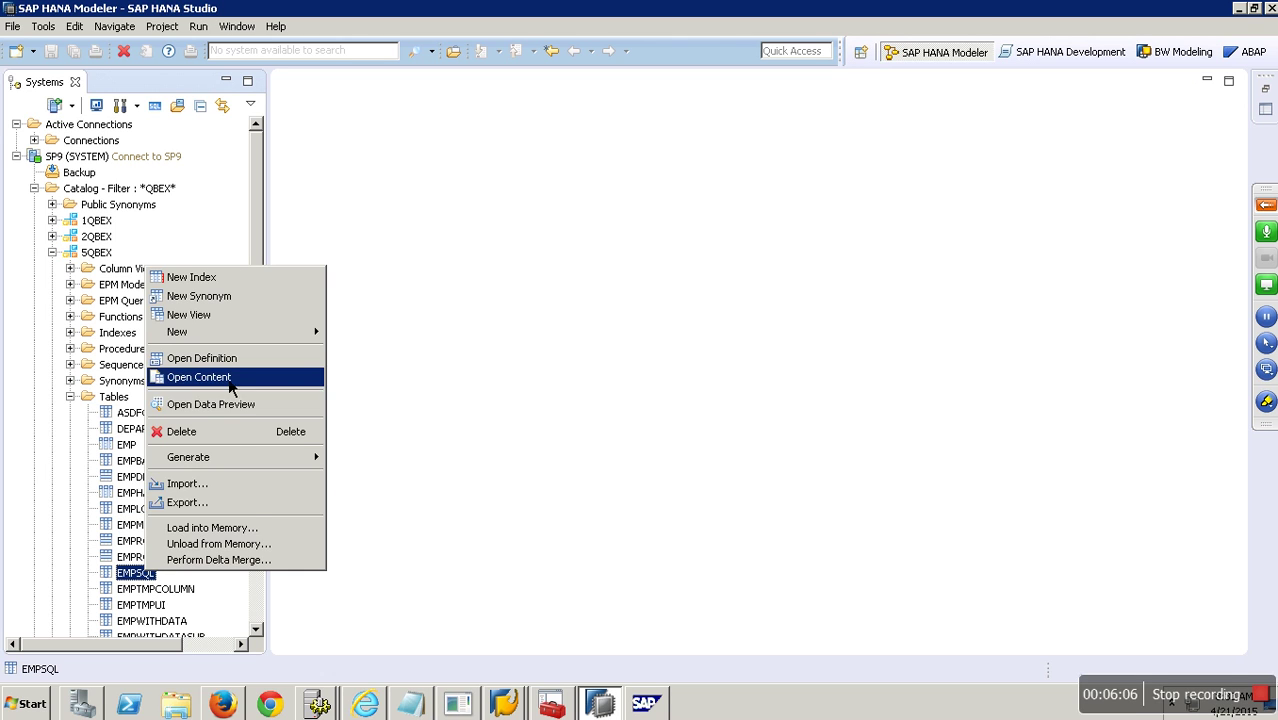
left_click(228, 376)
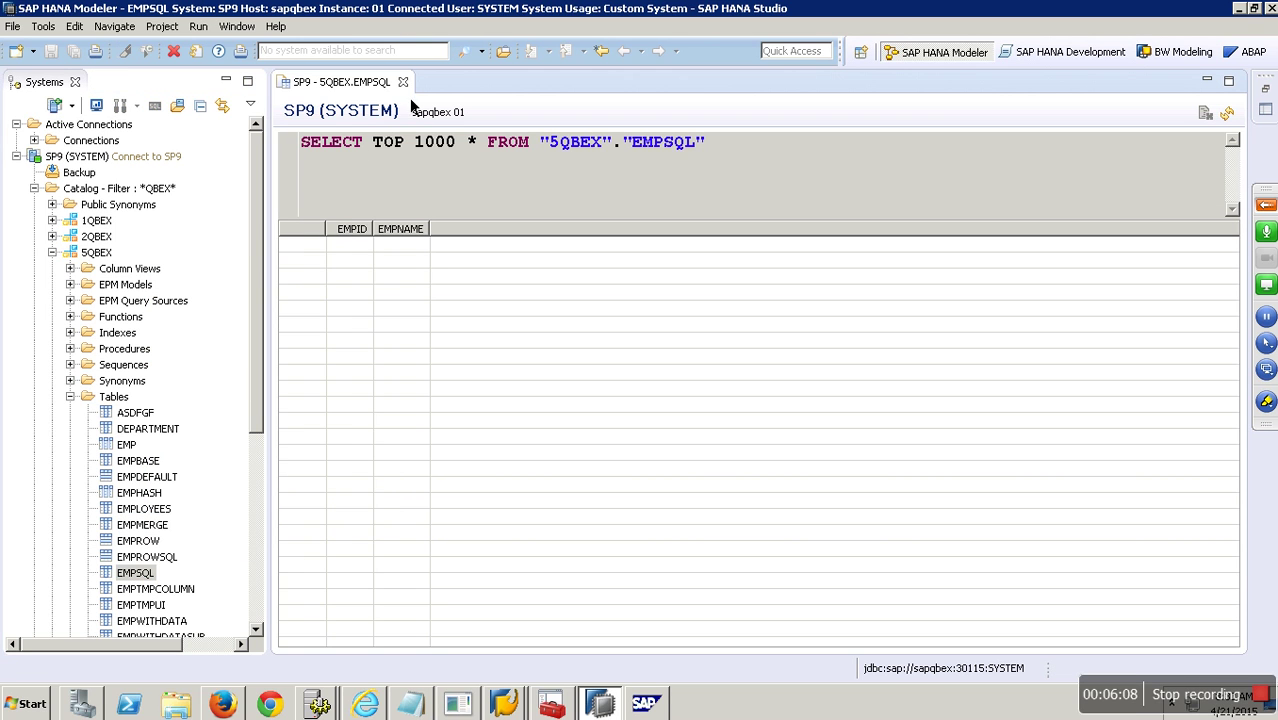
left_click(403, 82)
left_click_drag(264, 326, 273, 426)
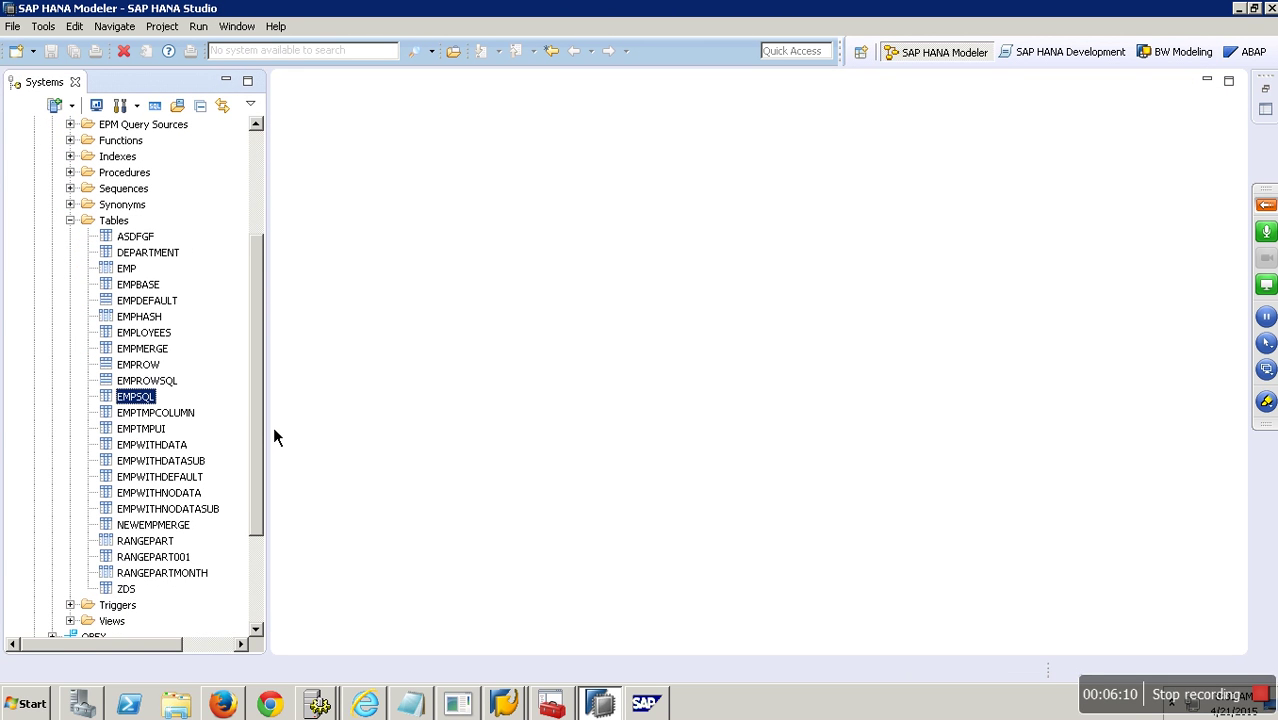
right_click(160, 544)
left_click(212, 344)
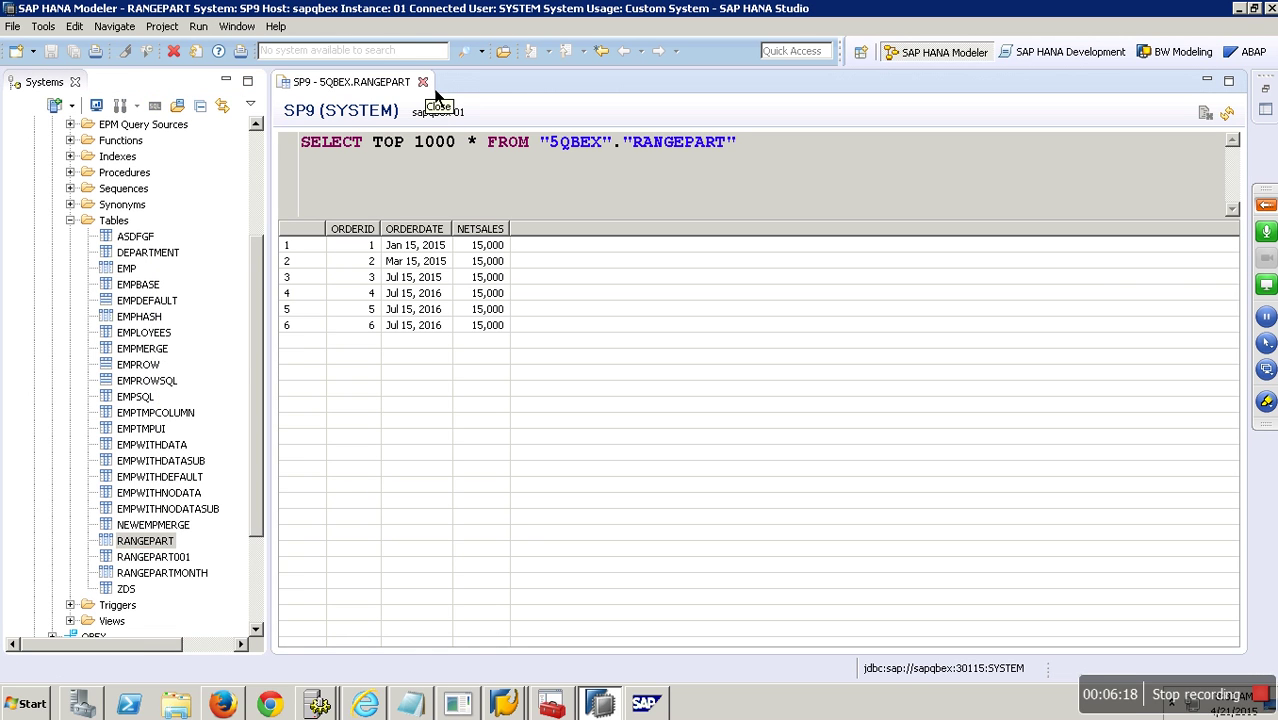
left_click(422, 82)
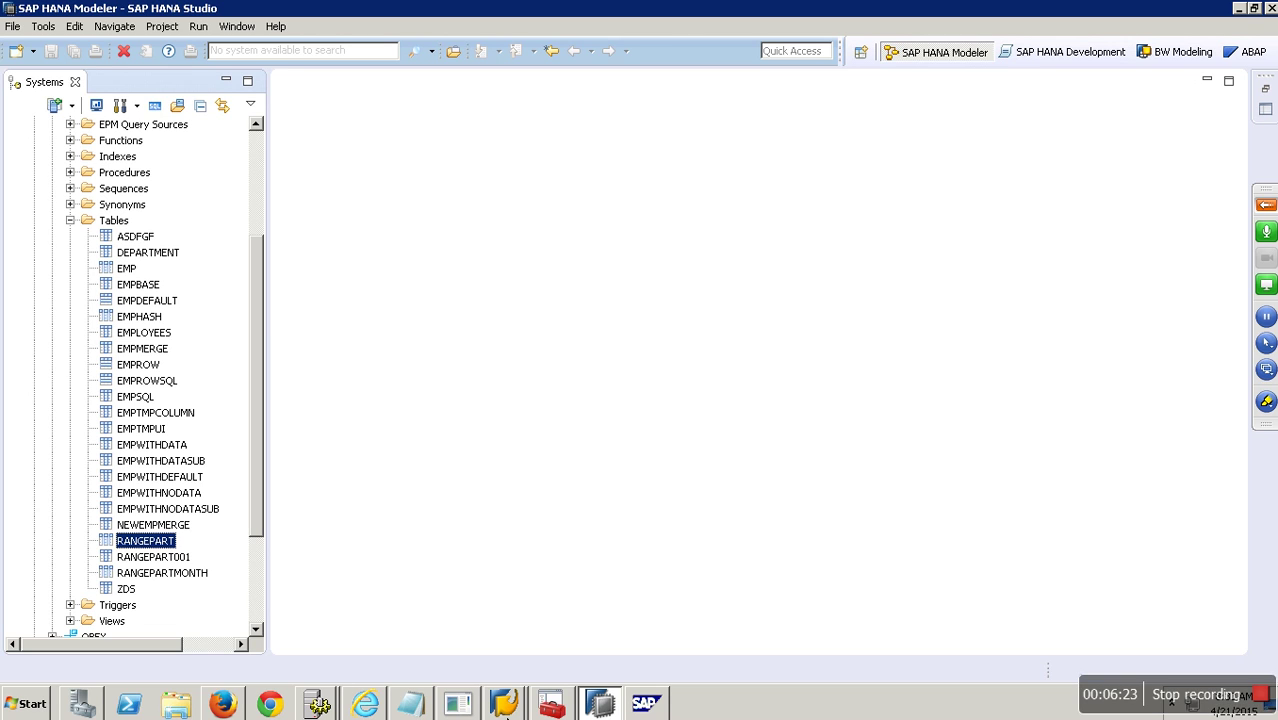
Back in the modeling window, display the DataSource tree of the YNHANA connection.
left_click(505, 705)
left_click(485, 663)
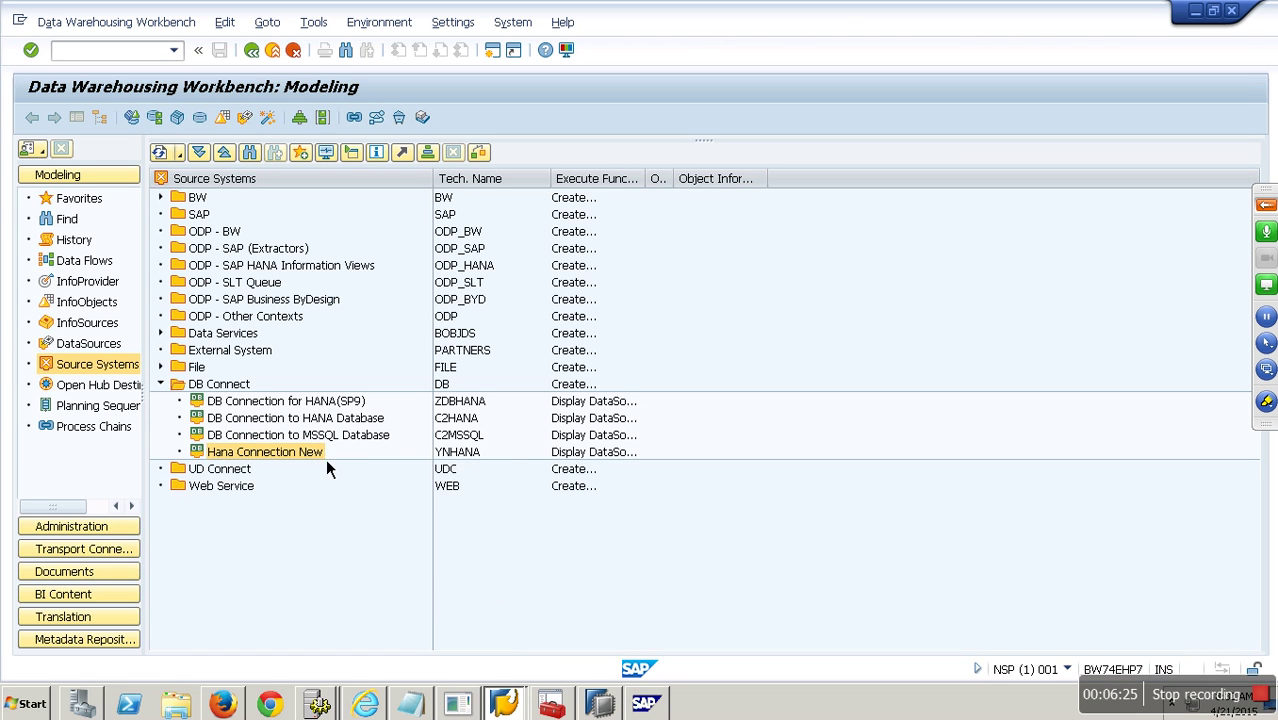
right_click(326, 462)
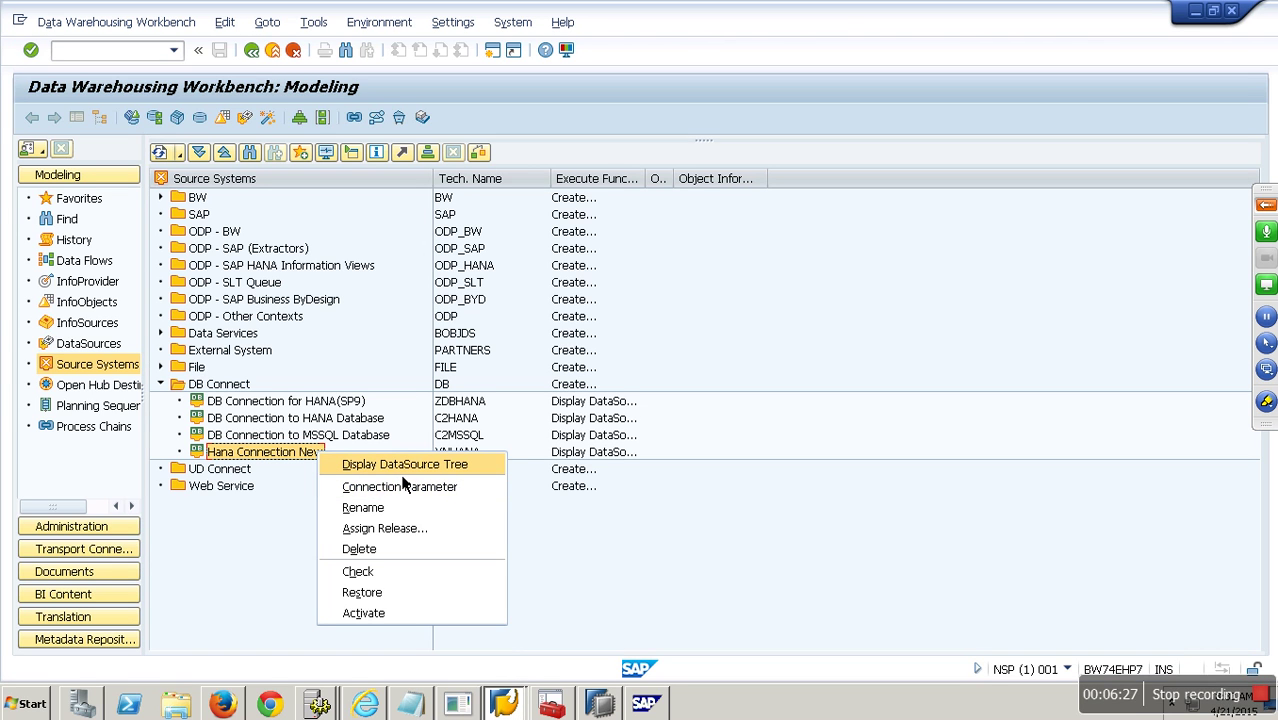
left_click(404, 470)
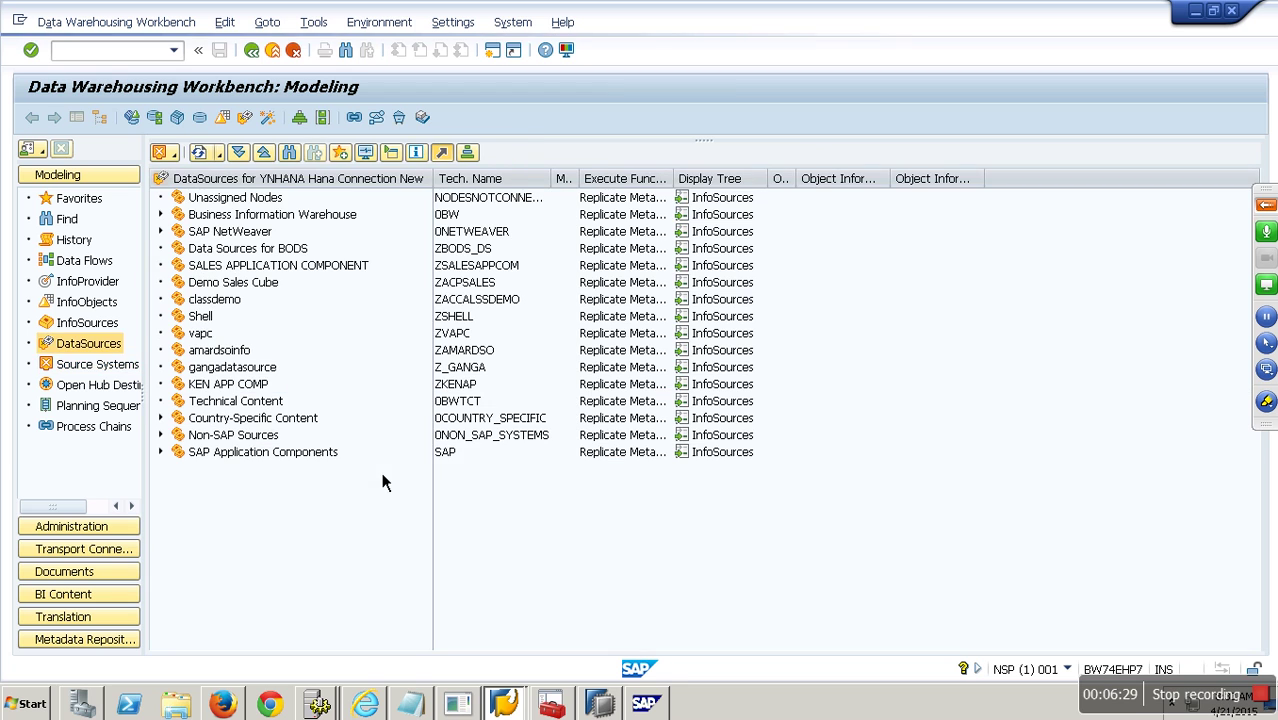
Create DataSource YDB_DS of type Transaction Data under the Shell component.
right_click(210, 318)
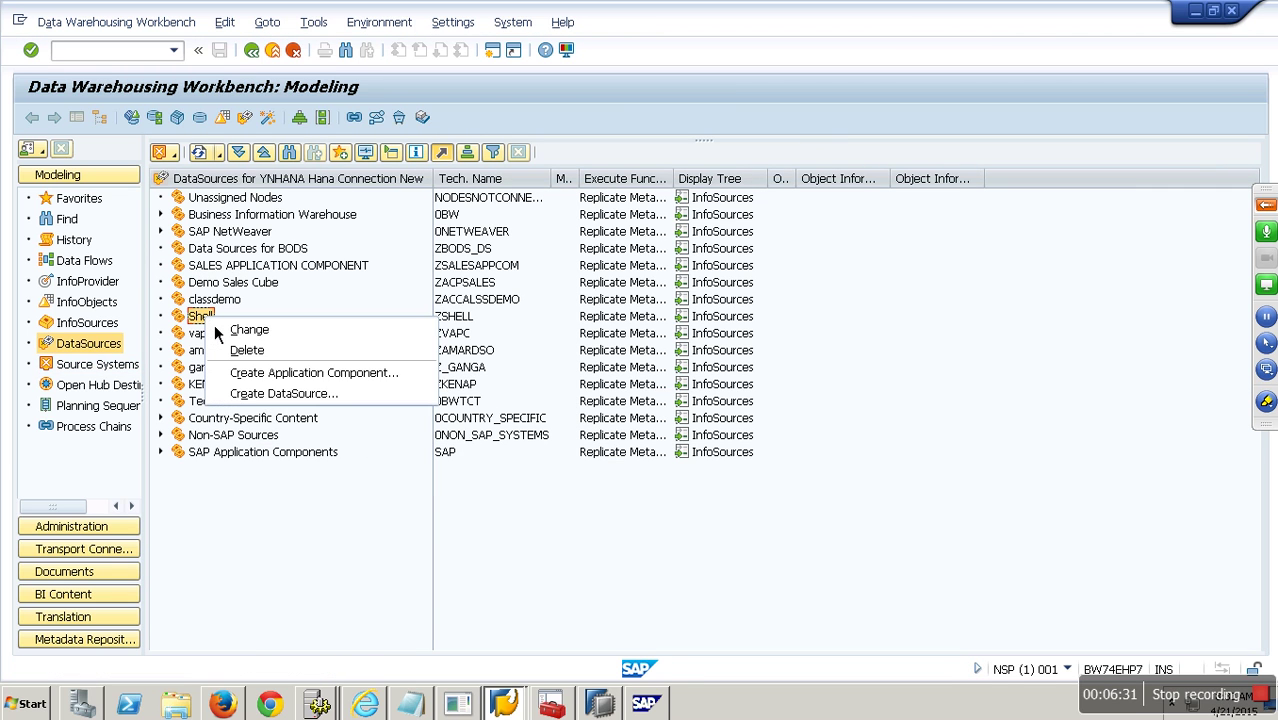
left_click(290, 394)
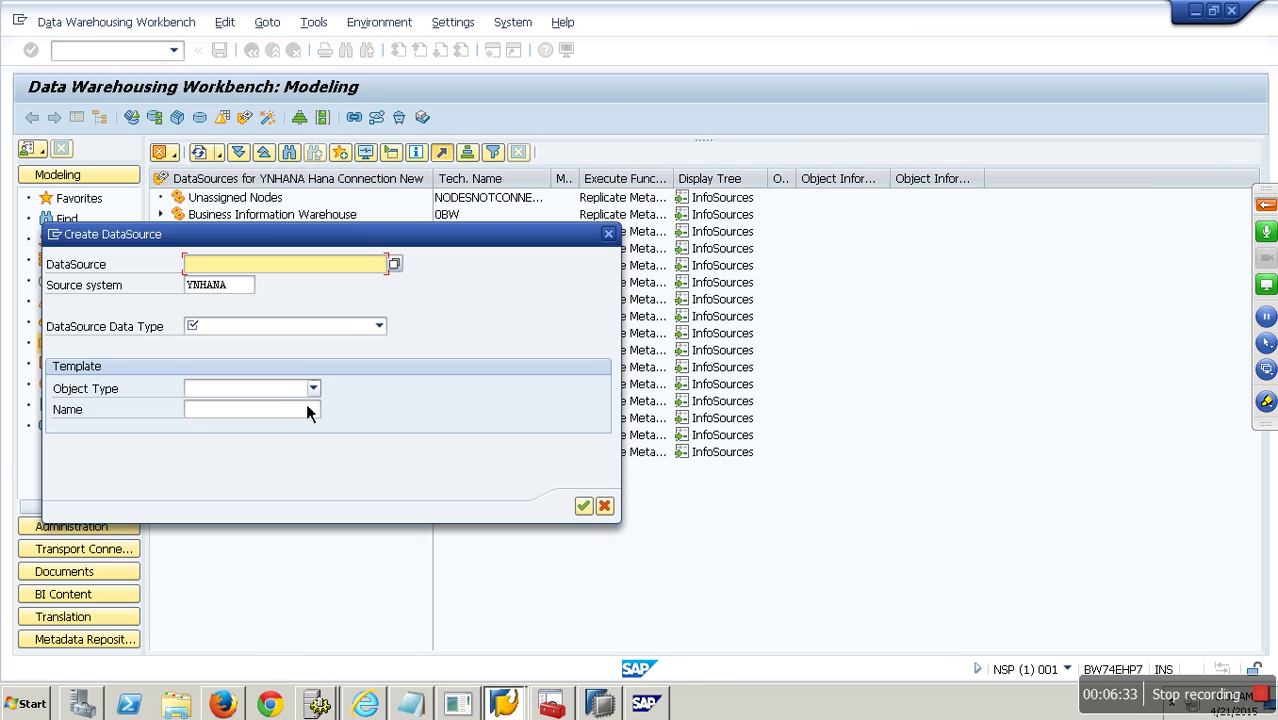
type("ydb_ds")
left_click(288, 330)
key("Return")
left_click(583, 507)
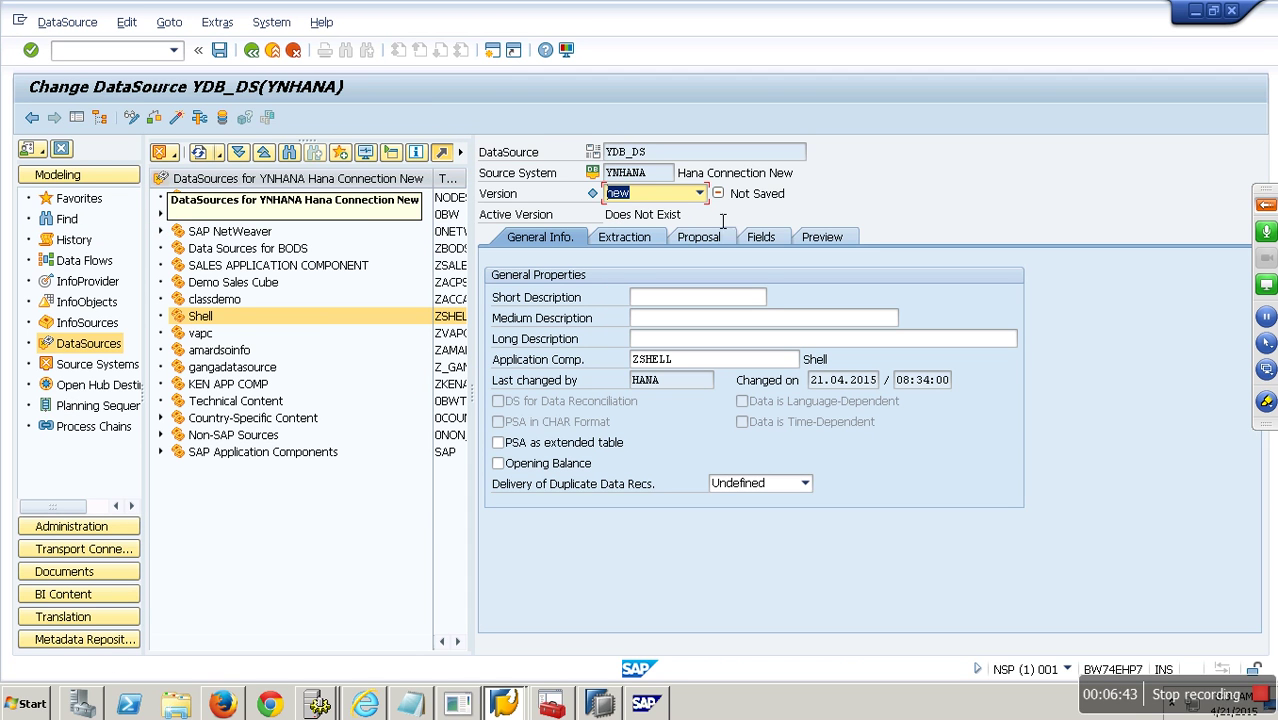
Set the short, medium and long descriptions to YDB_DS and show the extraction settings.
left_click(591, 151)
key("ctrl+c")
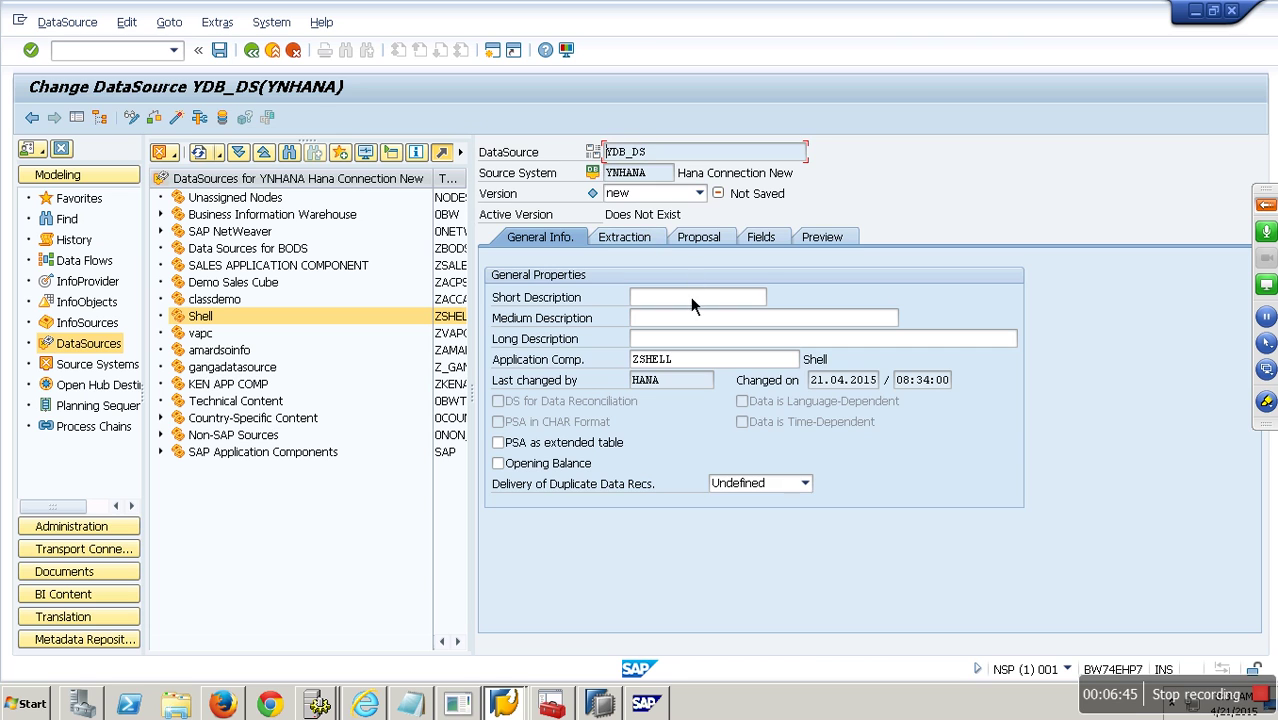
left_click(690, 297)
key("ctrl+v")
left_click(686, 320)
key("ctrl+v")
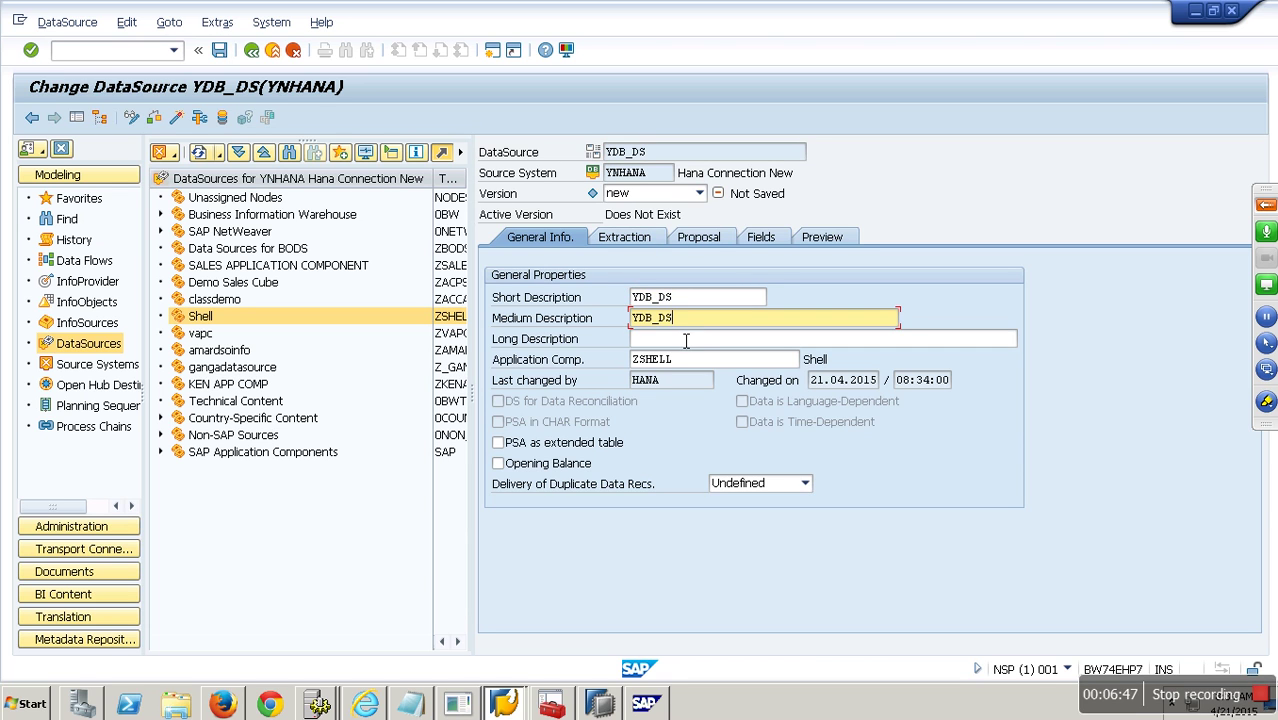
left_click(686, 340)
key("ctrl+v")
left_click(644, 247)
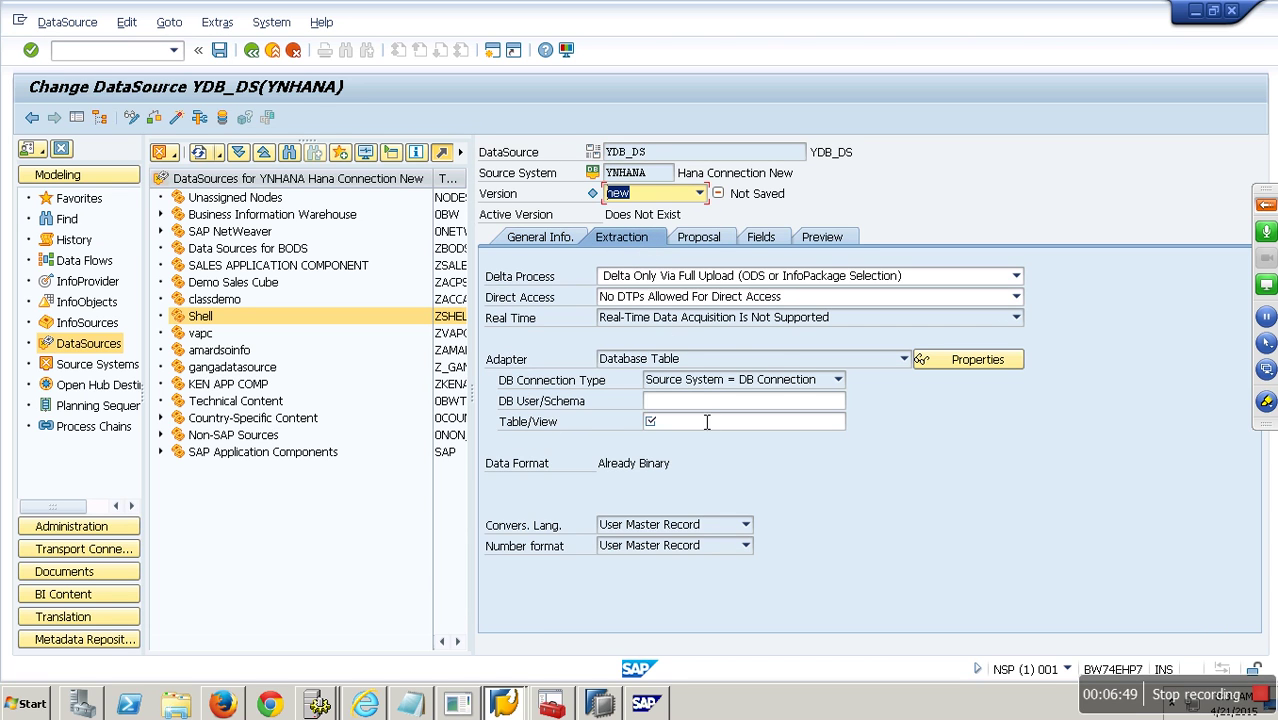
Set schema 5QBEX and table RANGEPART as the extraction source, then load the field proposal.
left_click(661, 403)
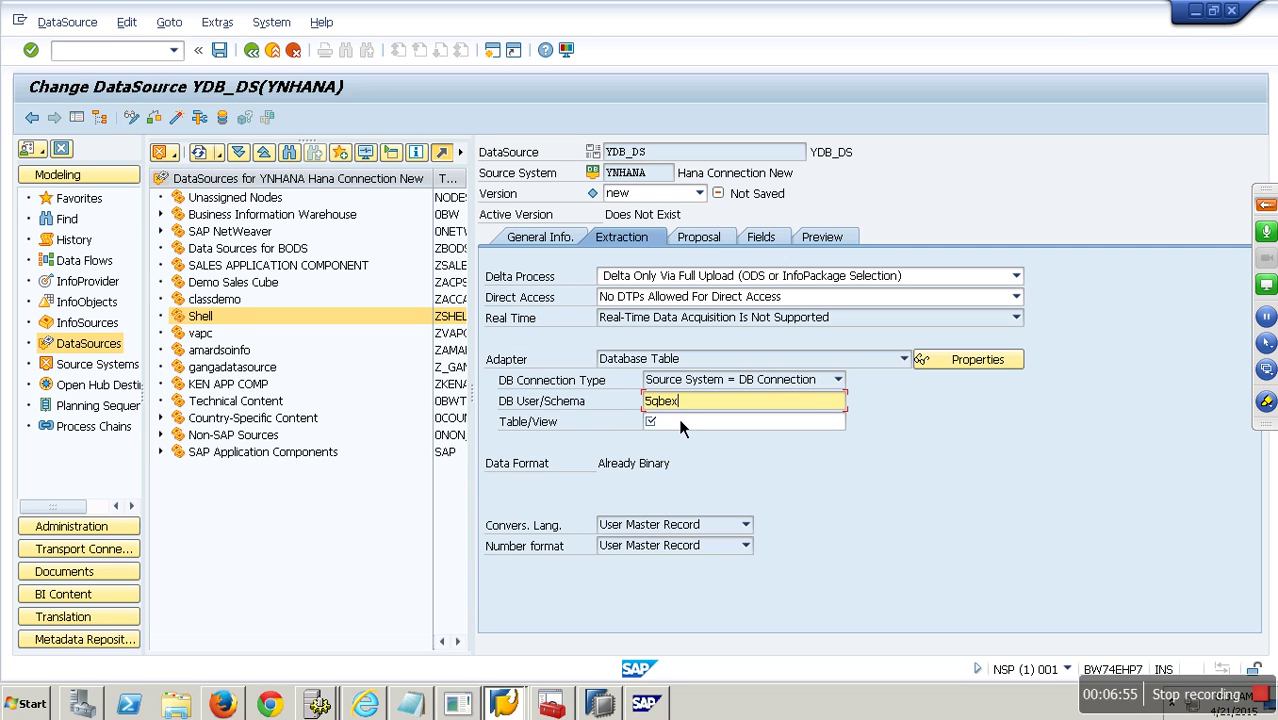
type("5QBEX")
left_click(705, 421)
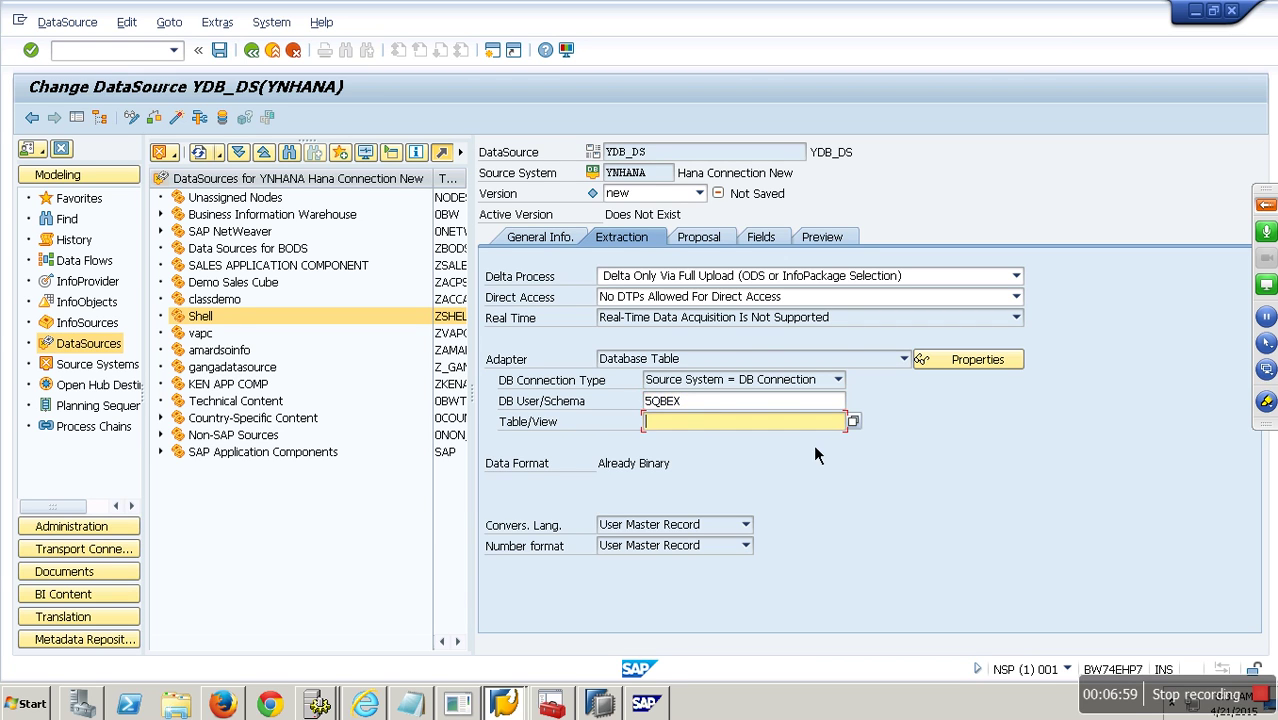
left_click(853, 421)
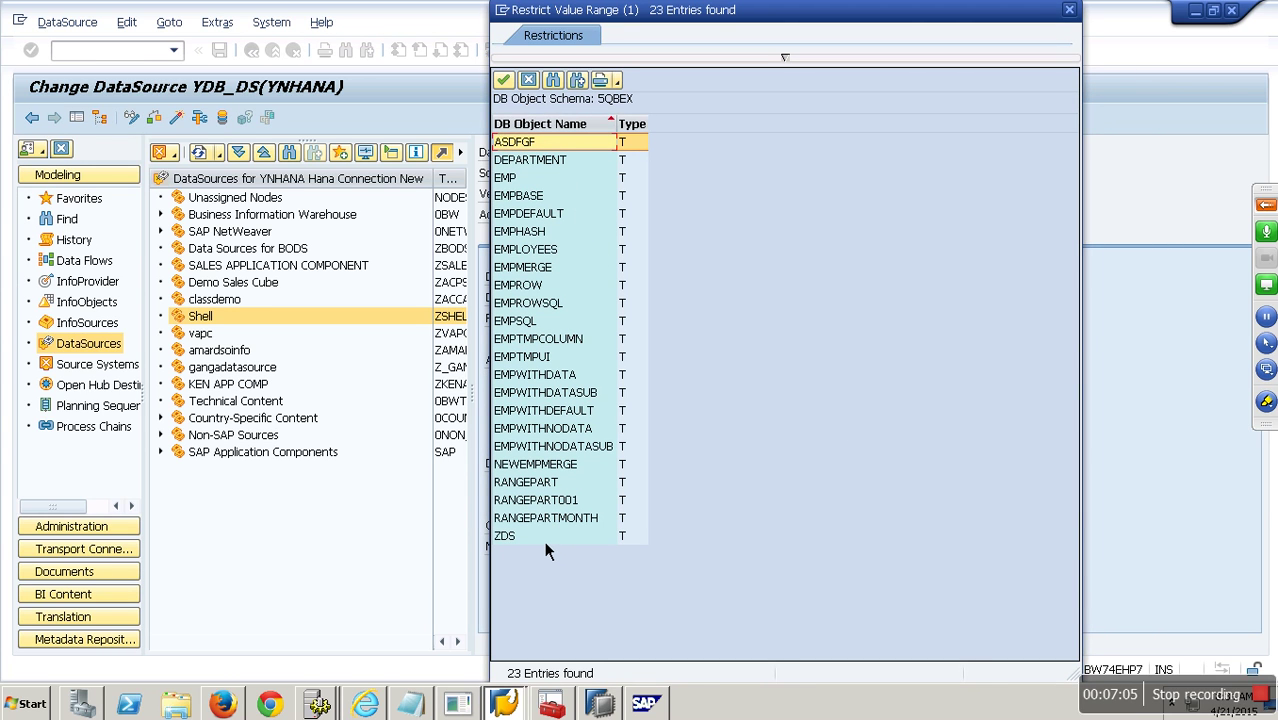
double_click(528, 482)
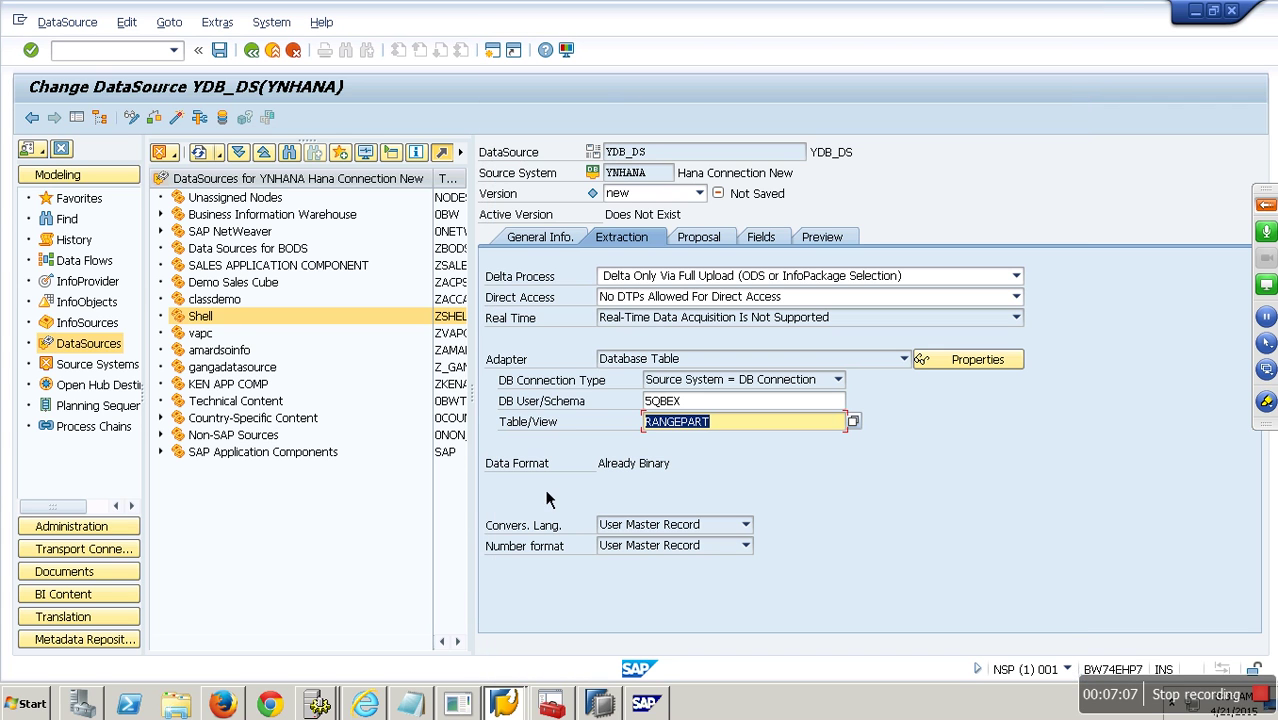
left_click(718, 243)
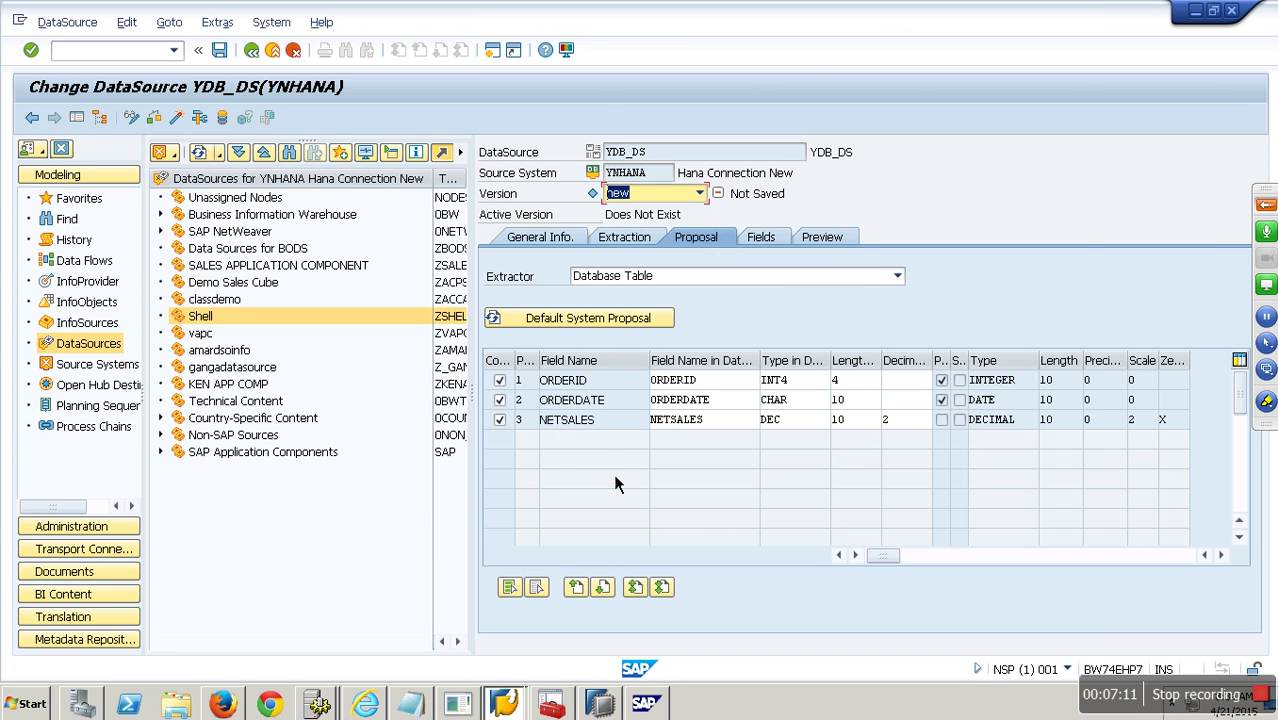
Check ORDERID's proposed type, briefly change it to NUMC, then restore it to INT4.
left_click_drag(816, 381, 758, 381)
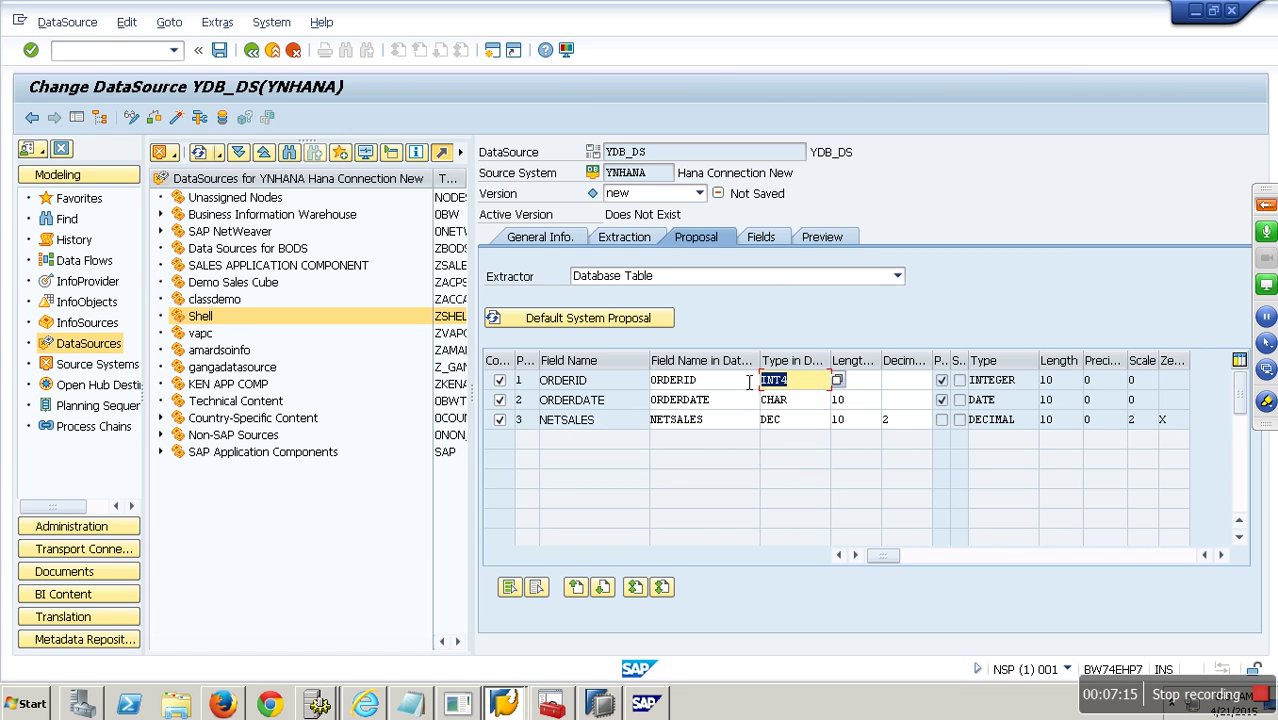
left_click(642, 325)
left_click(773, 245)
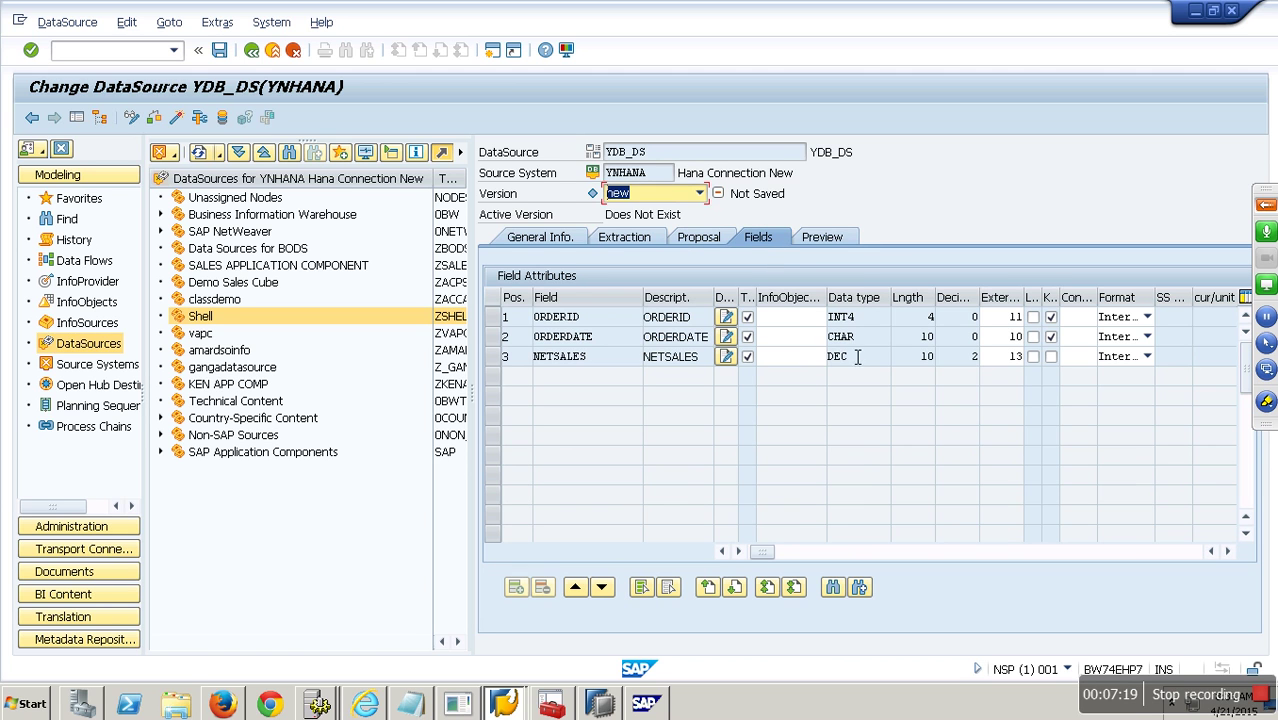
left_click(886, 326)
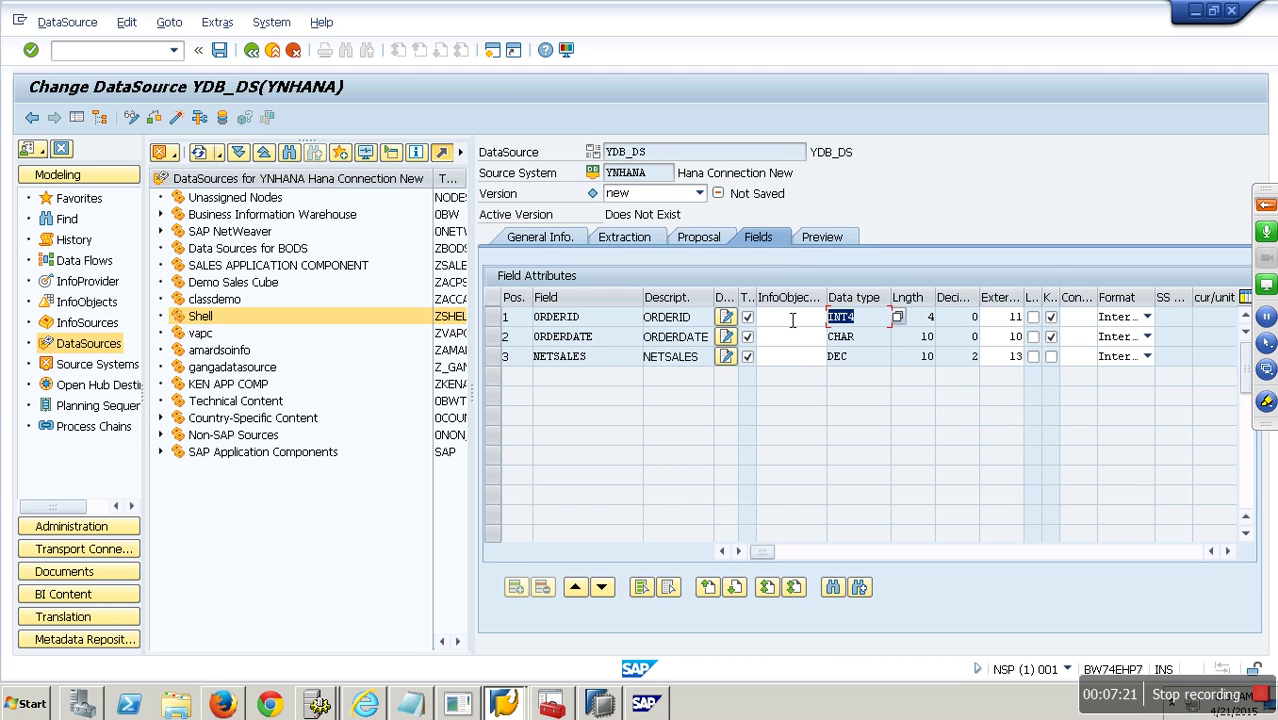
left_click(690, 243)
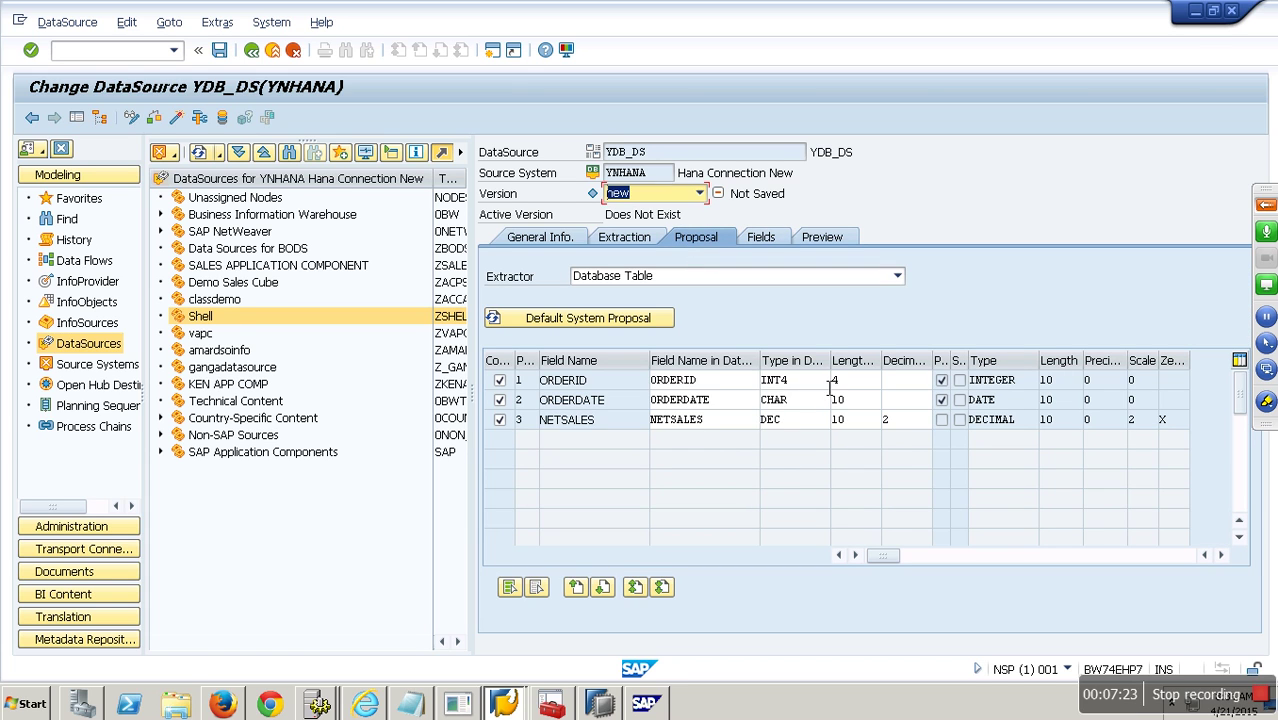
left_click(766, 380)
type("NUMC")
key("Return")
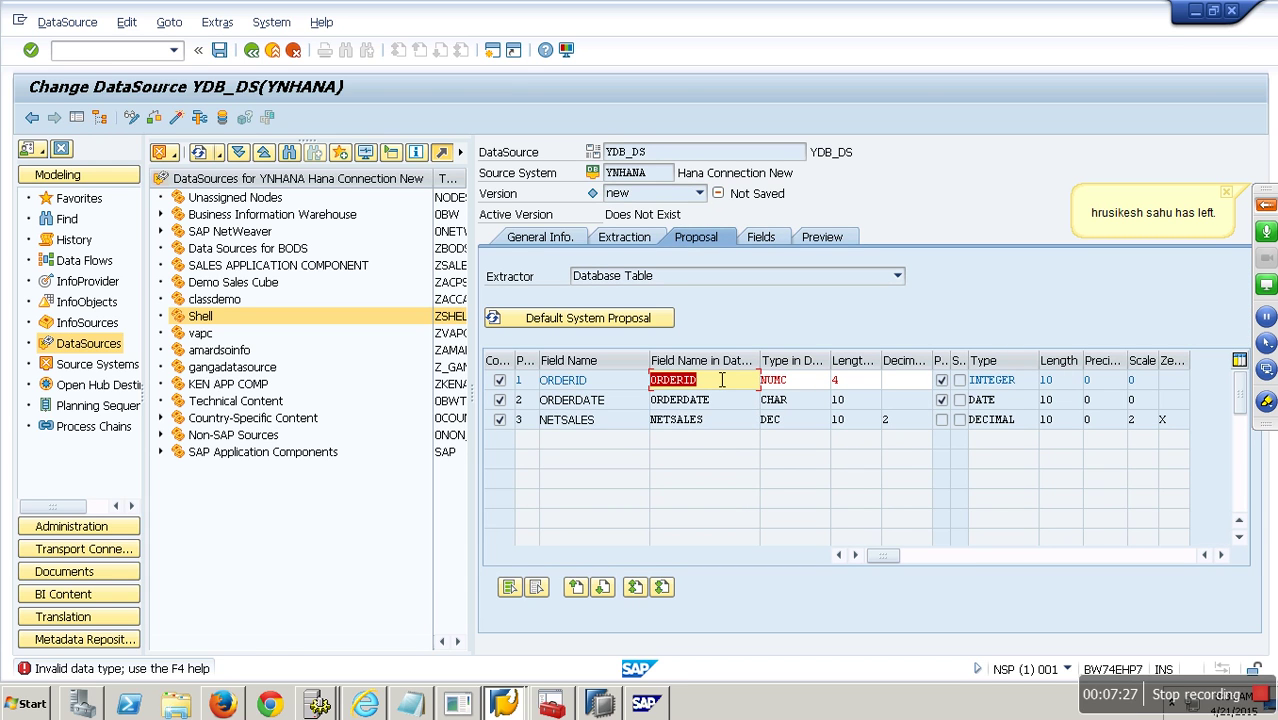
left_click(799, 384)
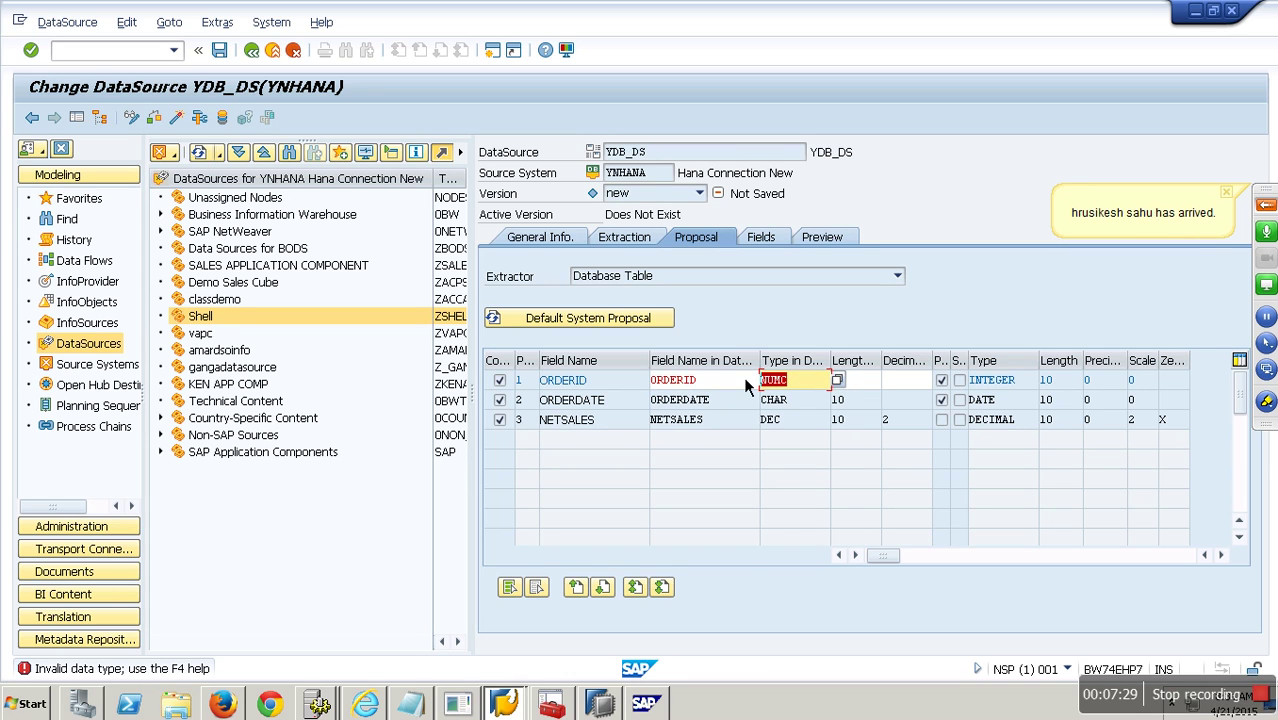
type("INT4")
key("Return")
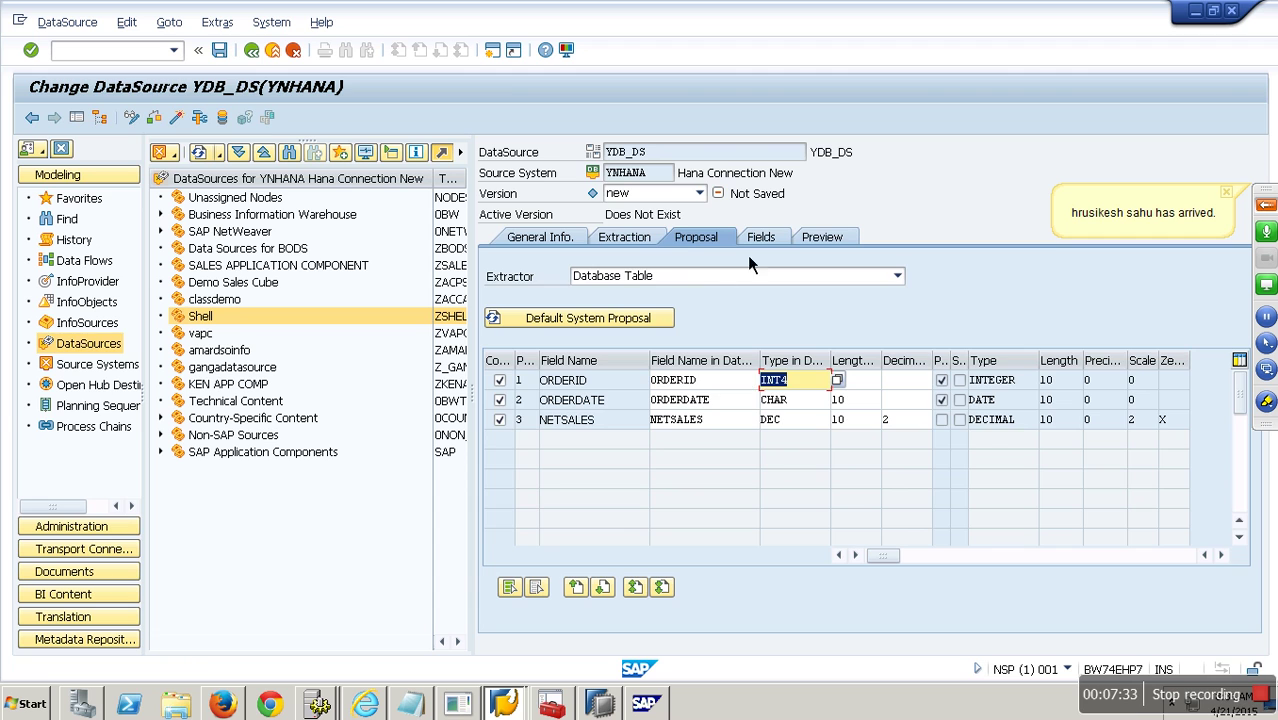
Activate YDB_DS, read the six-row data preview, and exit the DataSource.
left_click(758, 244)
left_click(836, 244)
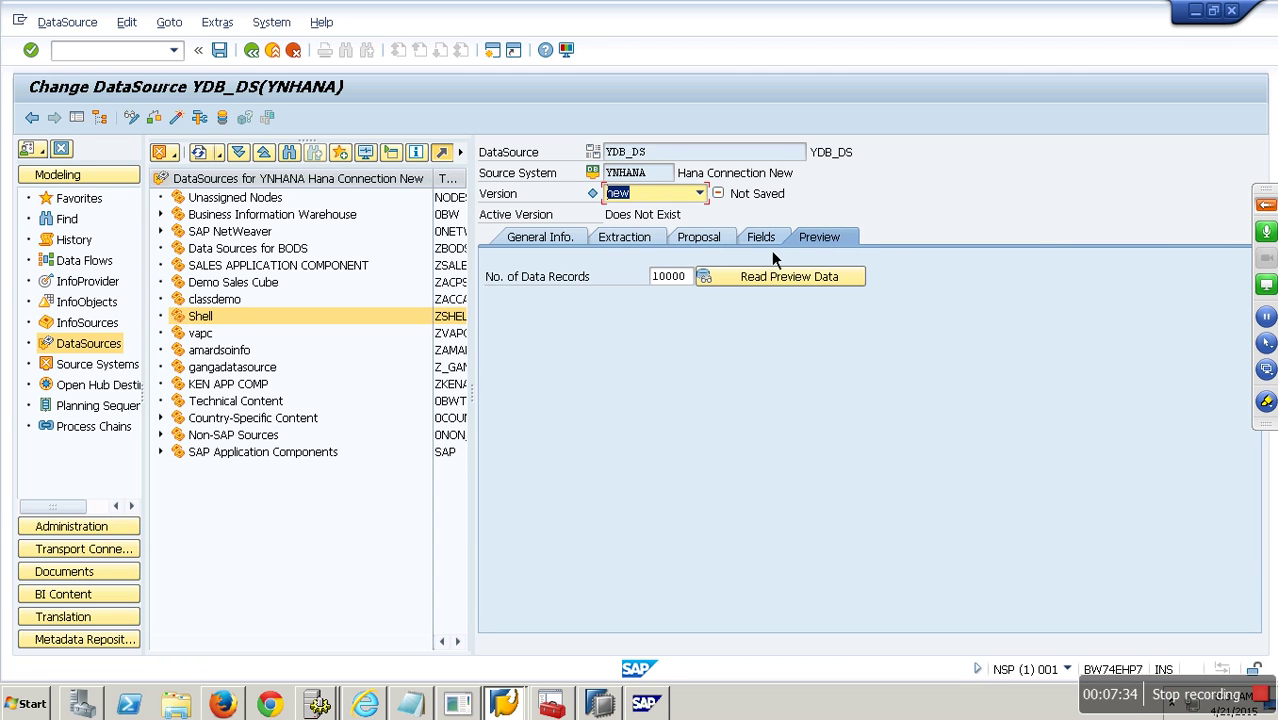
left_click(183, 120)
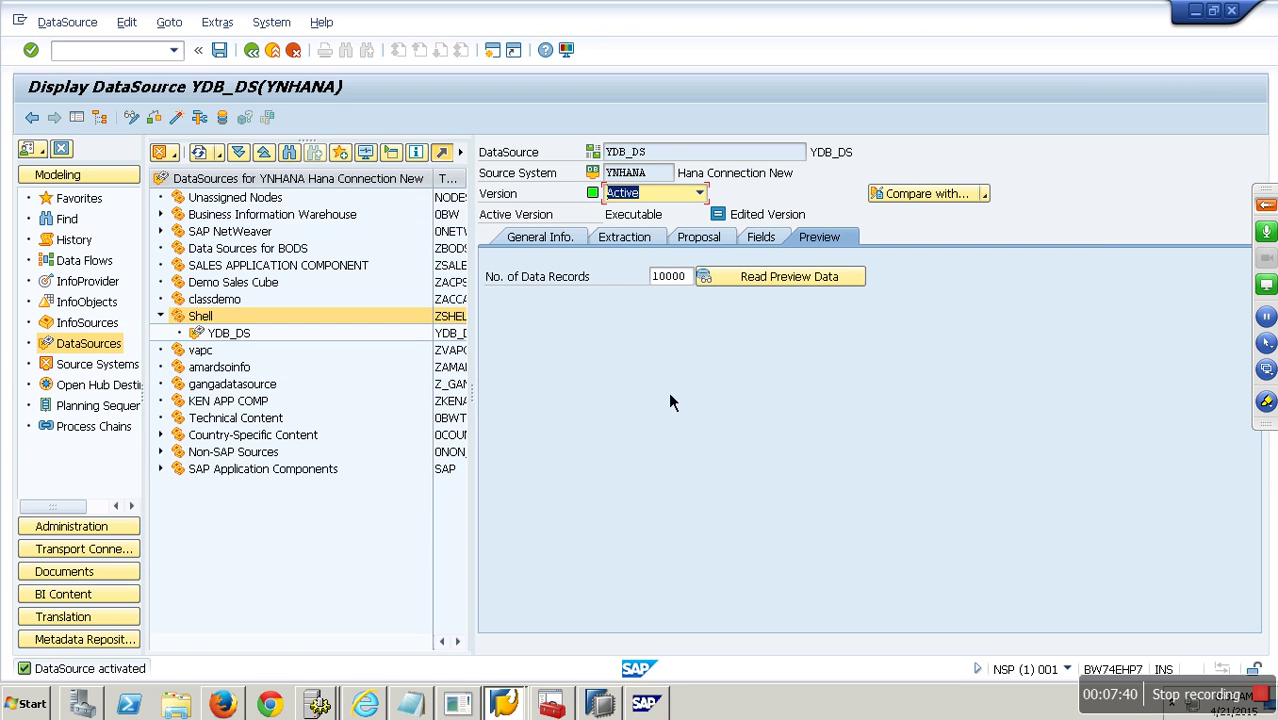
left_click(782, 278)
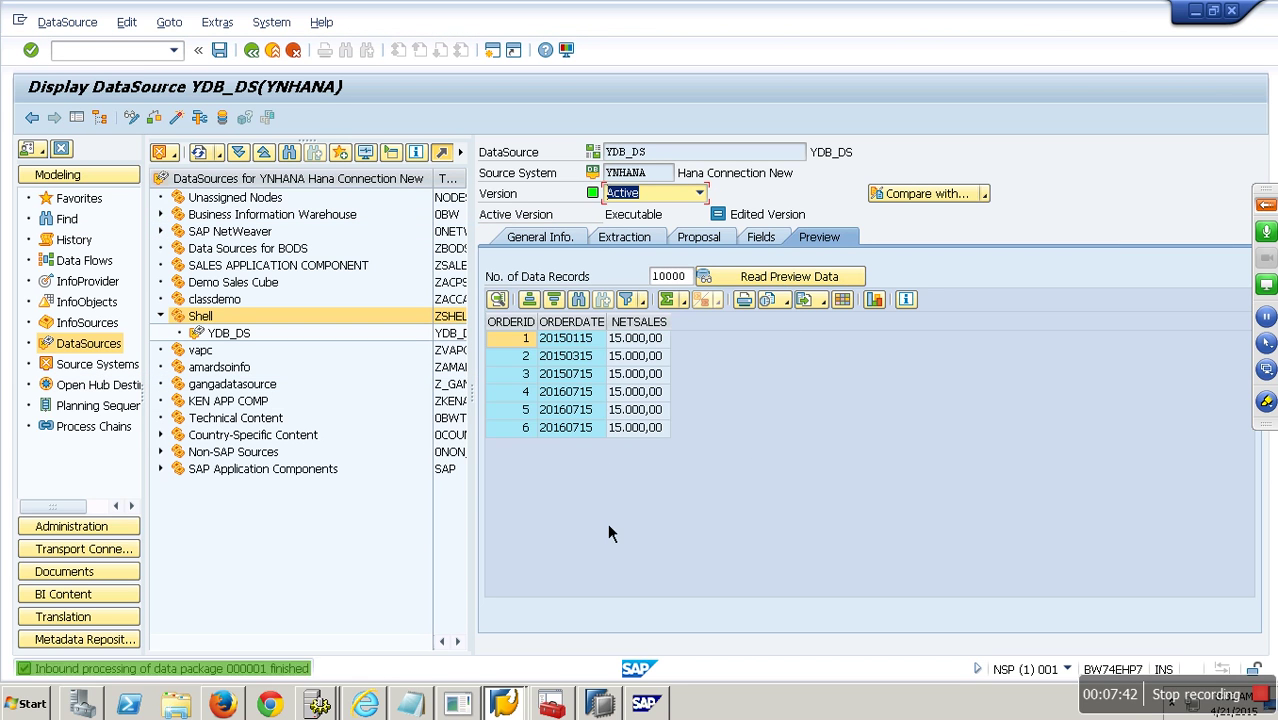
left_click(272, 50)
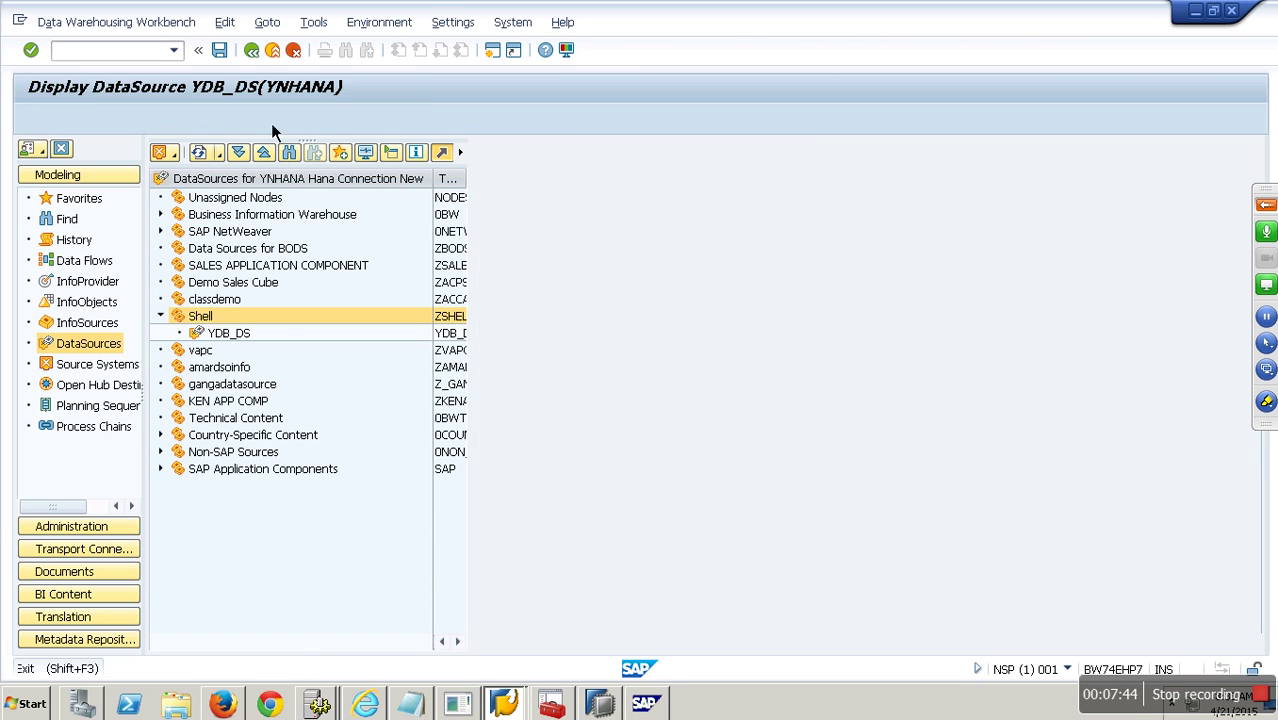
Create InfoPackage WEFG for YDB_DS and start its data load immediately.
right_click(247, 340)
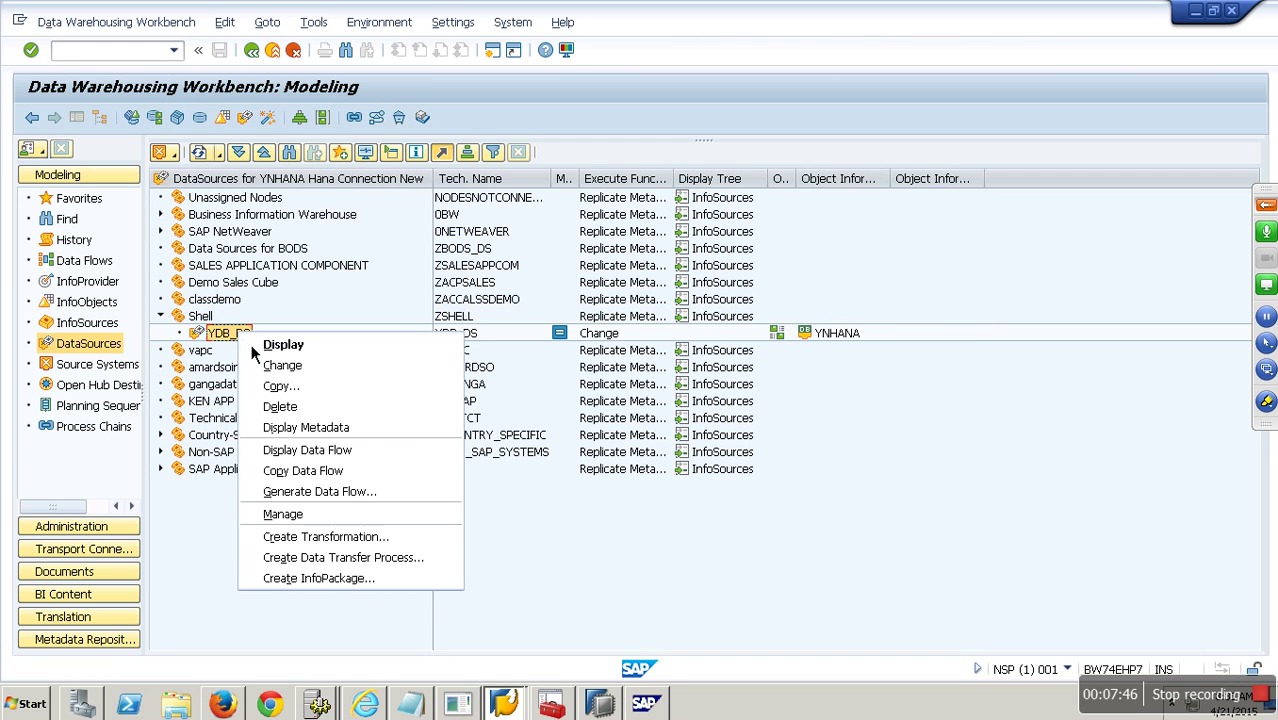
left_click(371, 580)
type("WEFG")
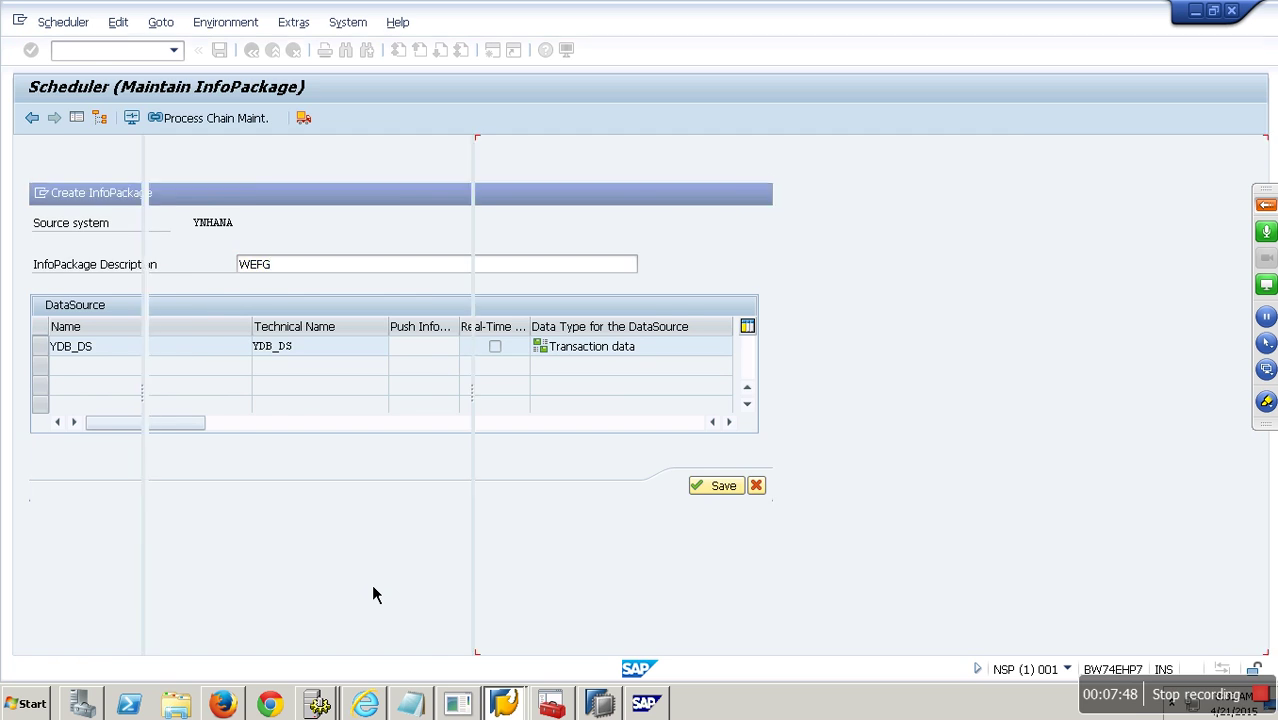
key("Return")
left_click(852, 280)
left_click(580, 465)
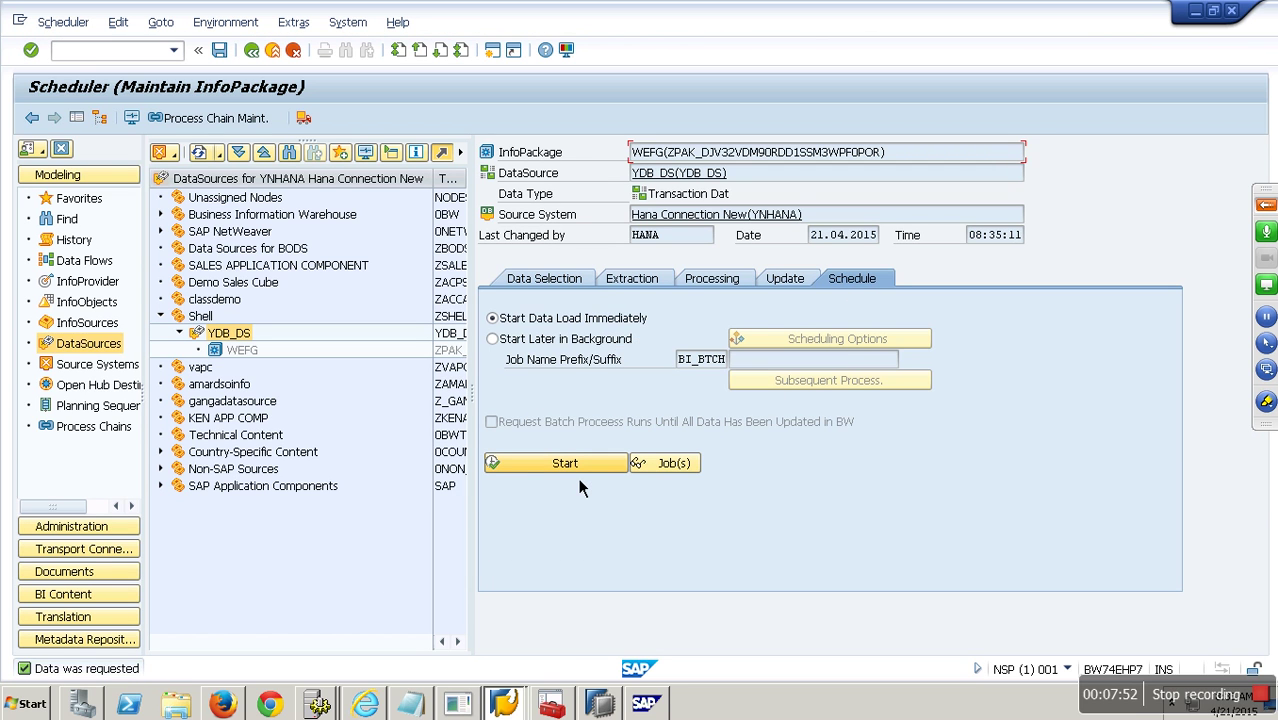
Confirm in the monitor and PSA maintenance that all 6 records loaded into the PSA.
left_click(131, 118)
left_click(512, 300)
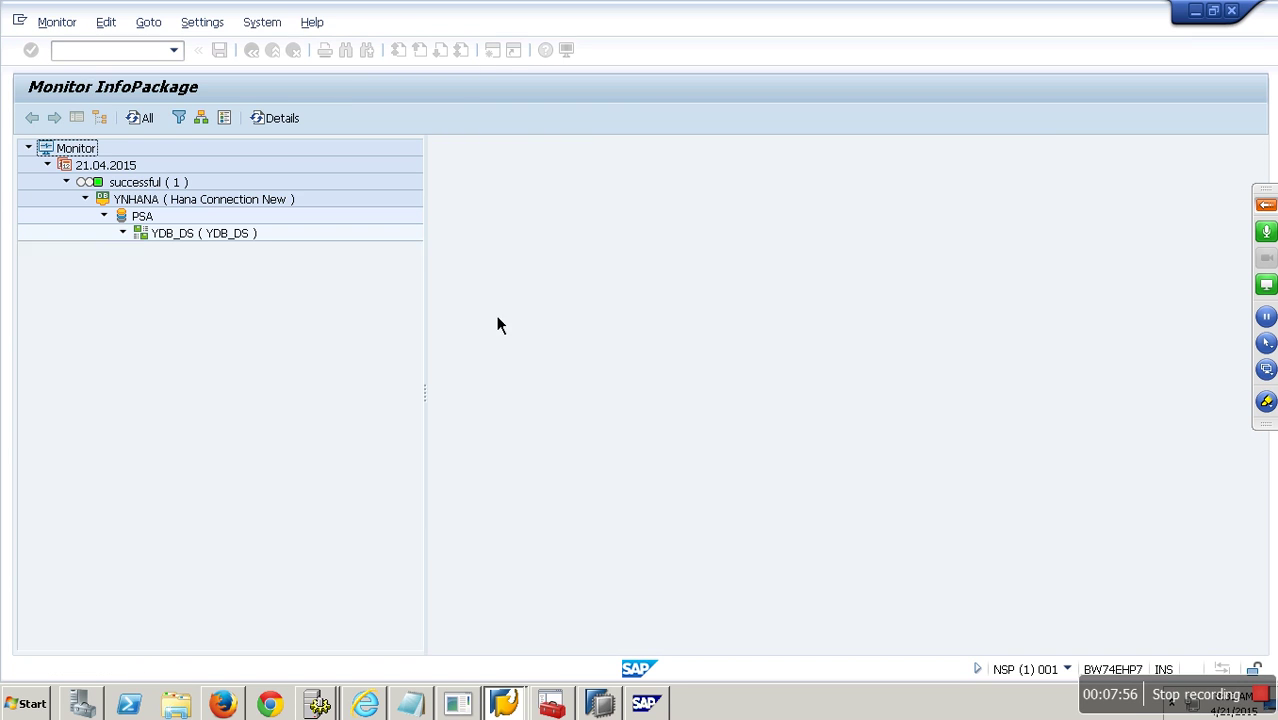
left_click(255, 252)
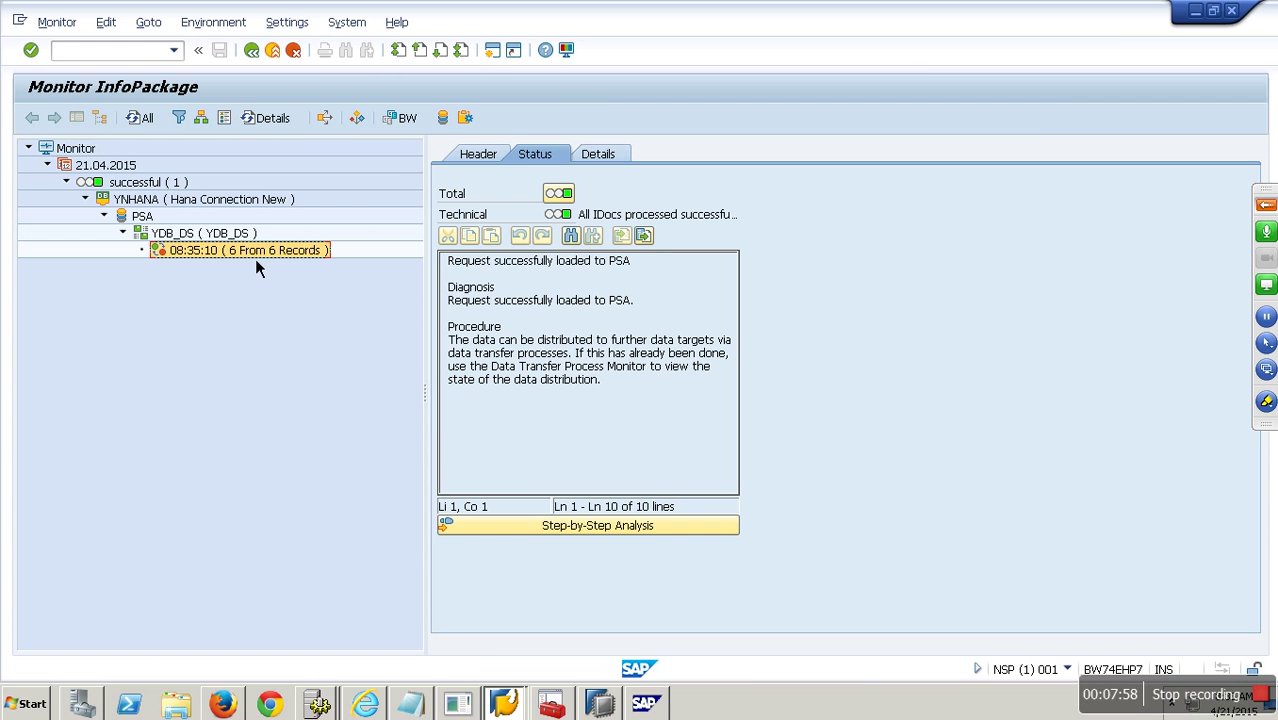
left_click(444, 117)
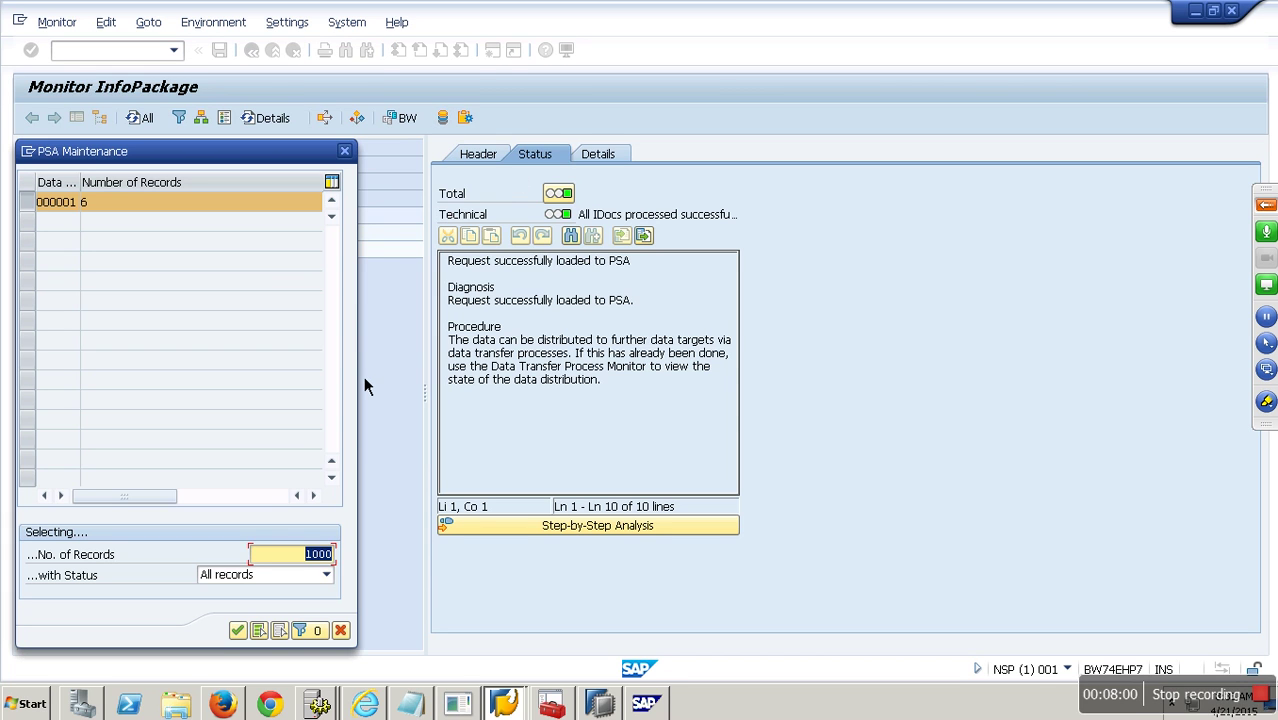
key("Return")
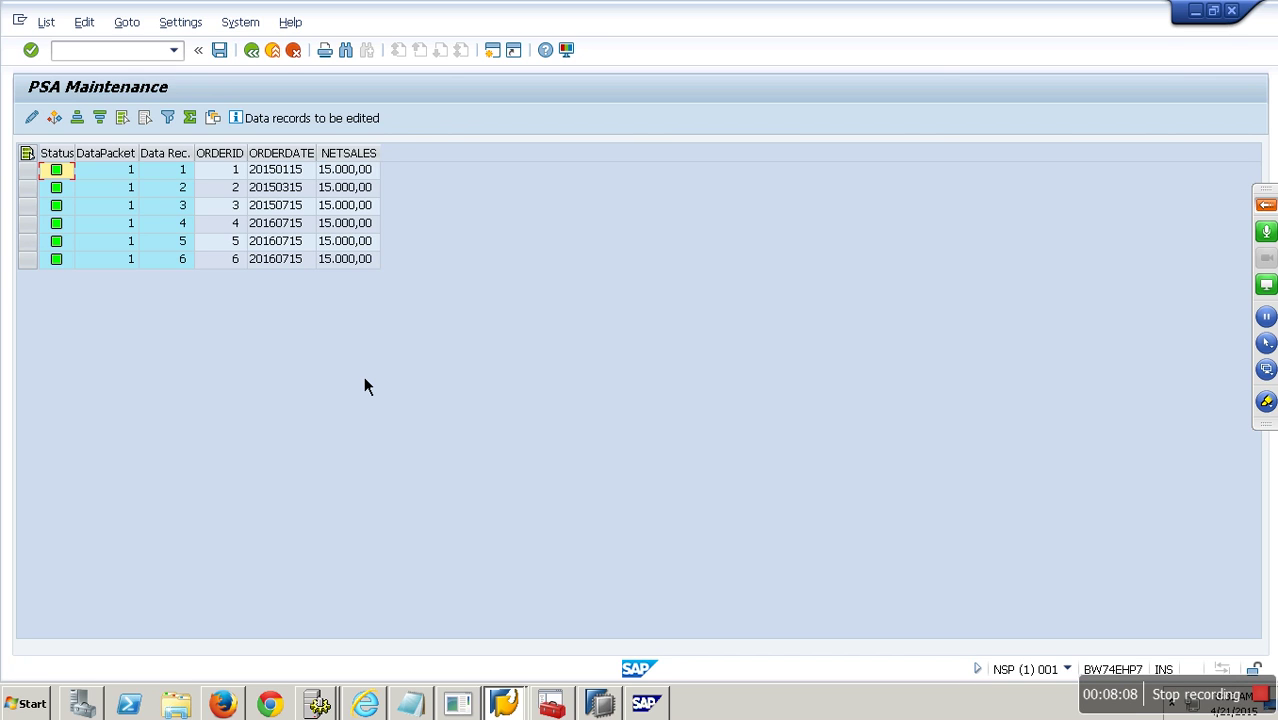
left_click(283, 58)
left_click(283, 58)
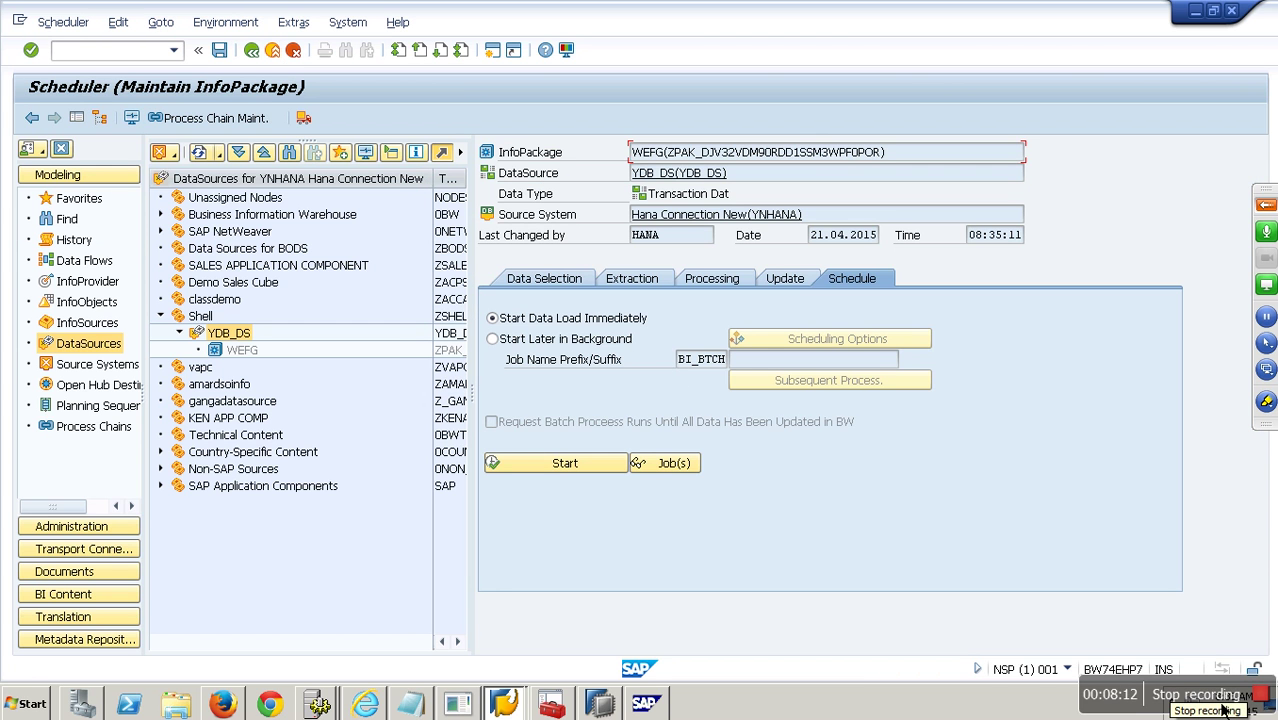